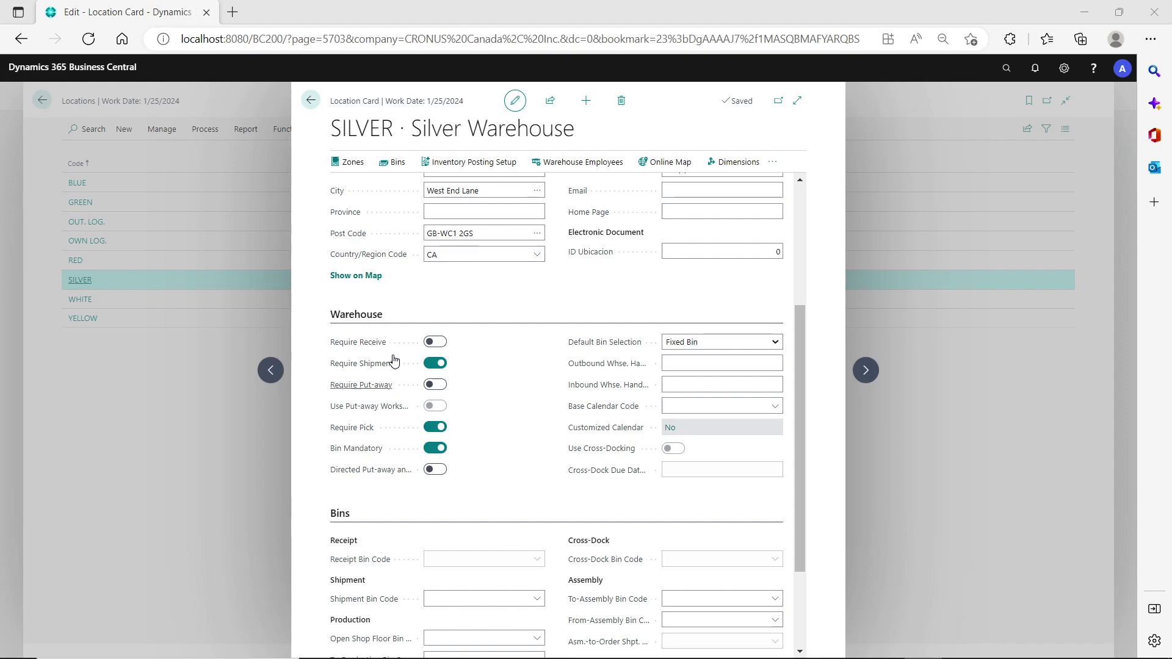
Compare the Warehouse requirement settings on the GREEN and SILVER location cards
click(310, 100)
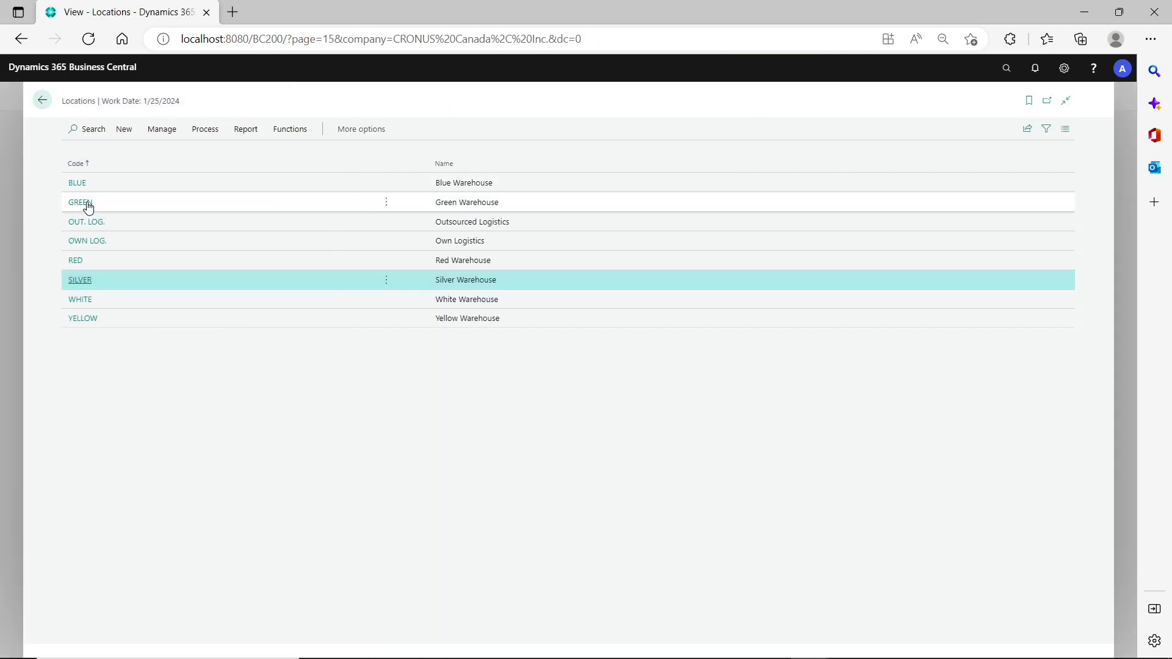
click(86, 202)
scroll(478, 539, down, 2)
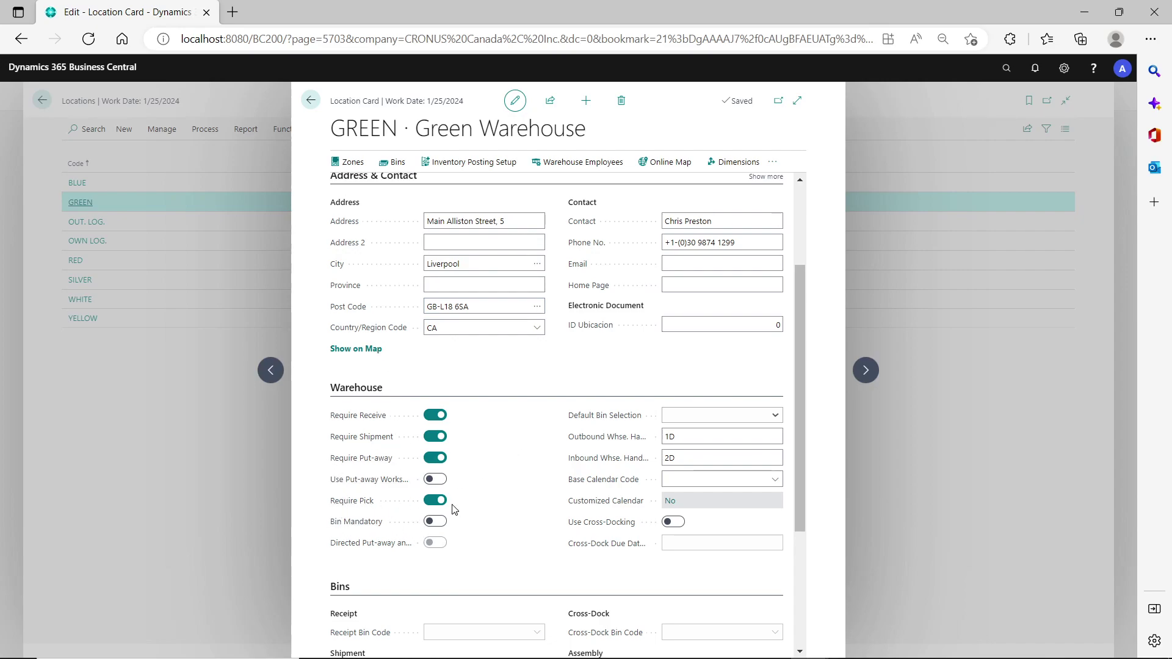
click(311, 100)
click(80, 280)
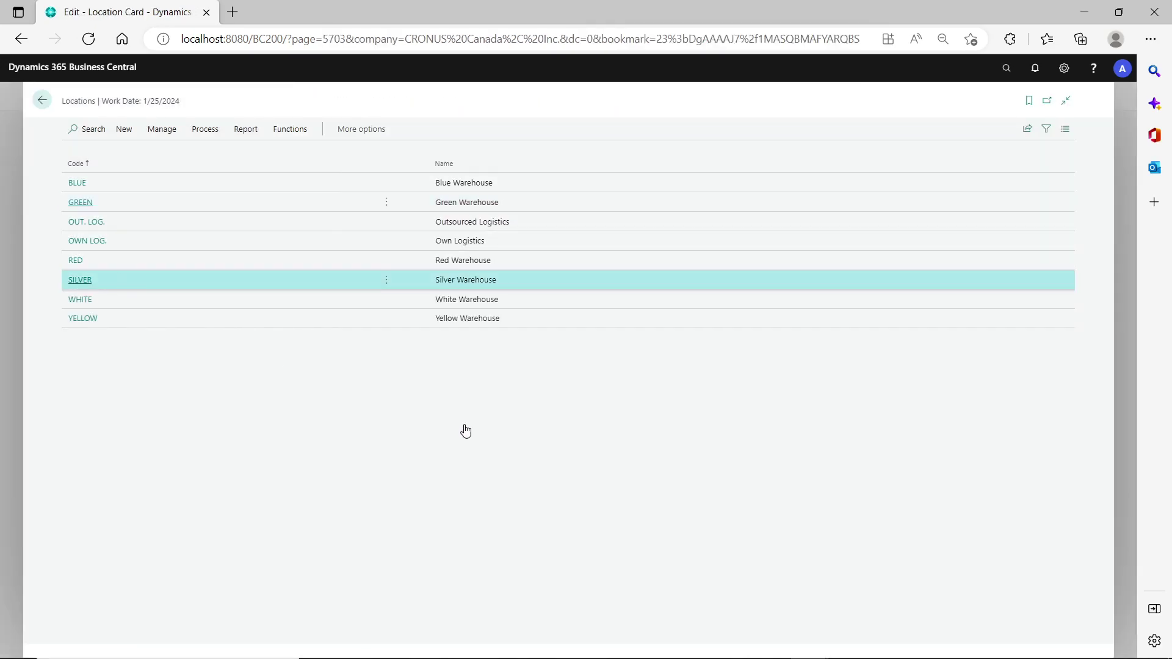
scroll(450, 506, down, 3)
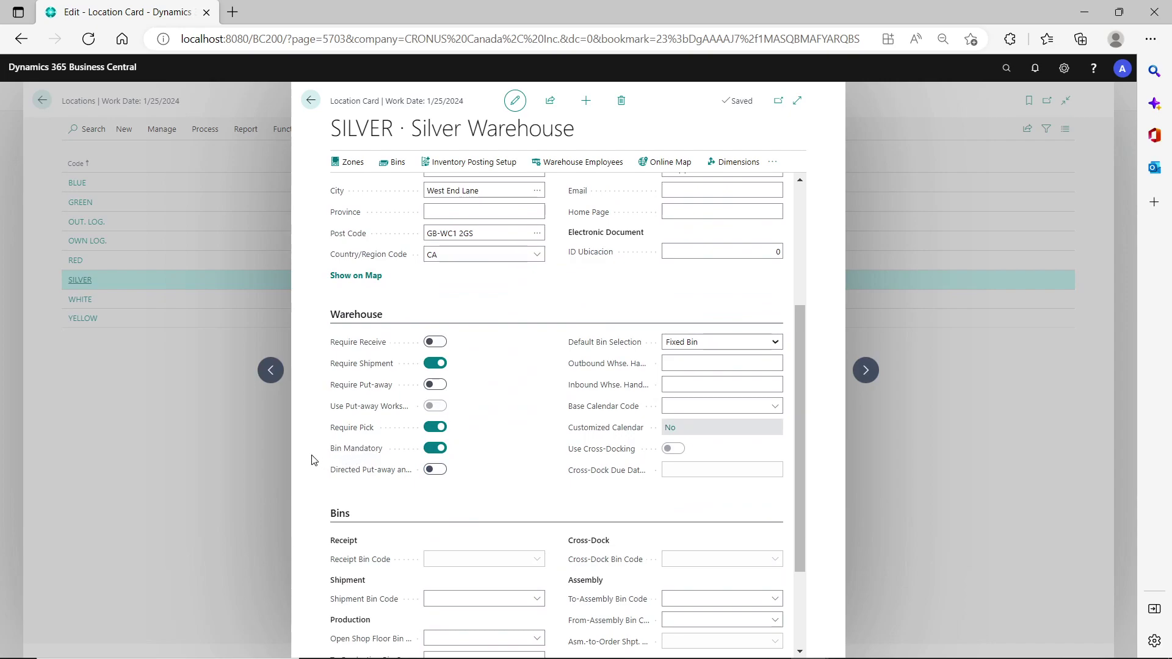
click(311, 102)
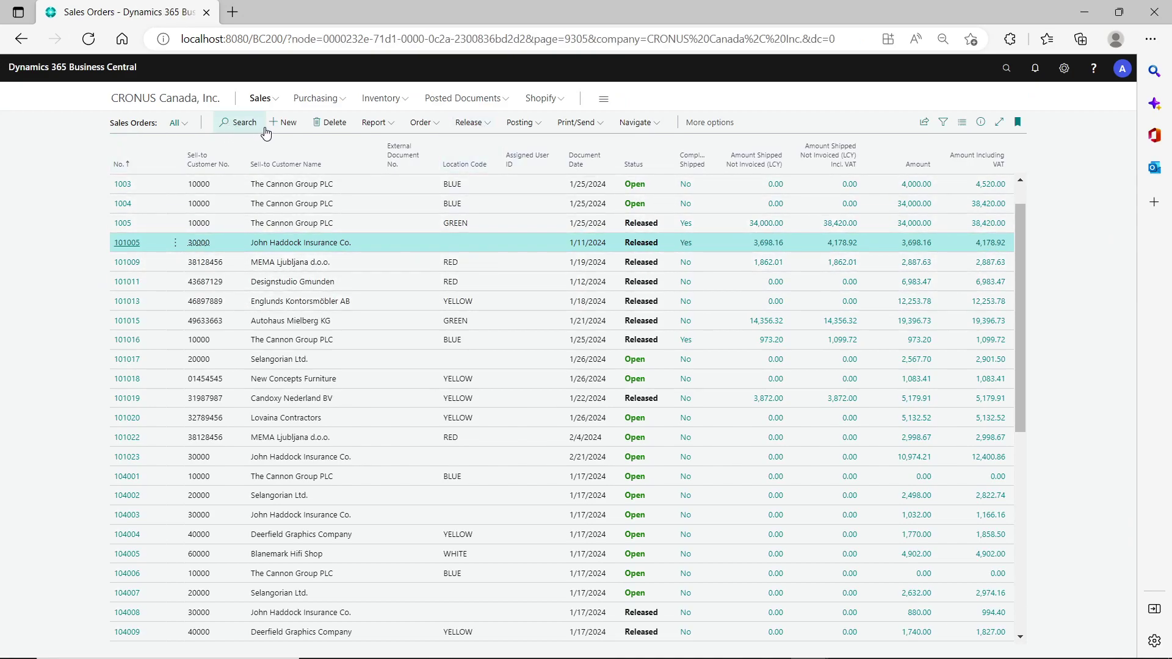
Create a new sales order for the customer The Cannon Group PLC
click(284, 122)
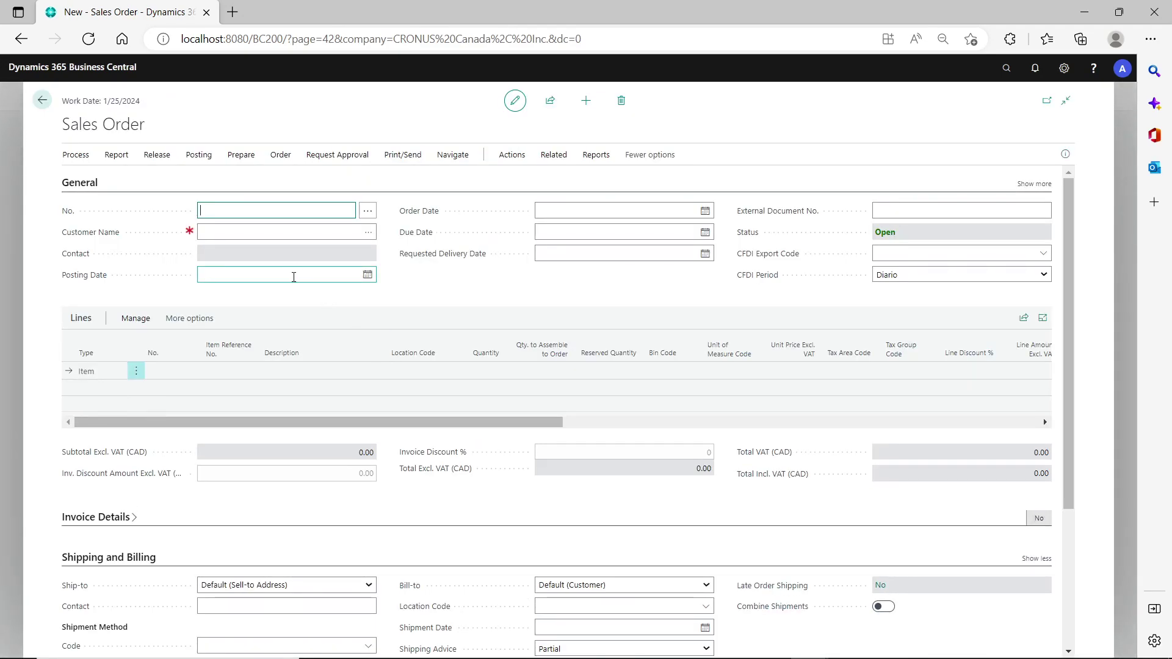
click(294, 275)
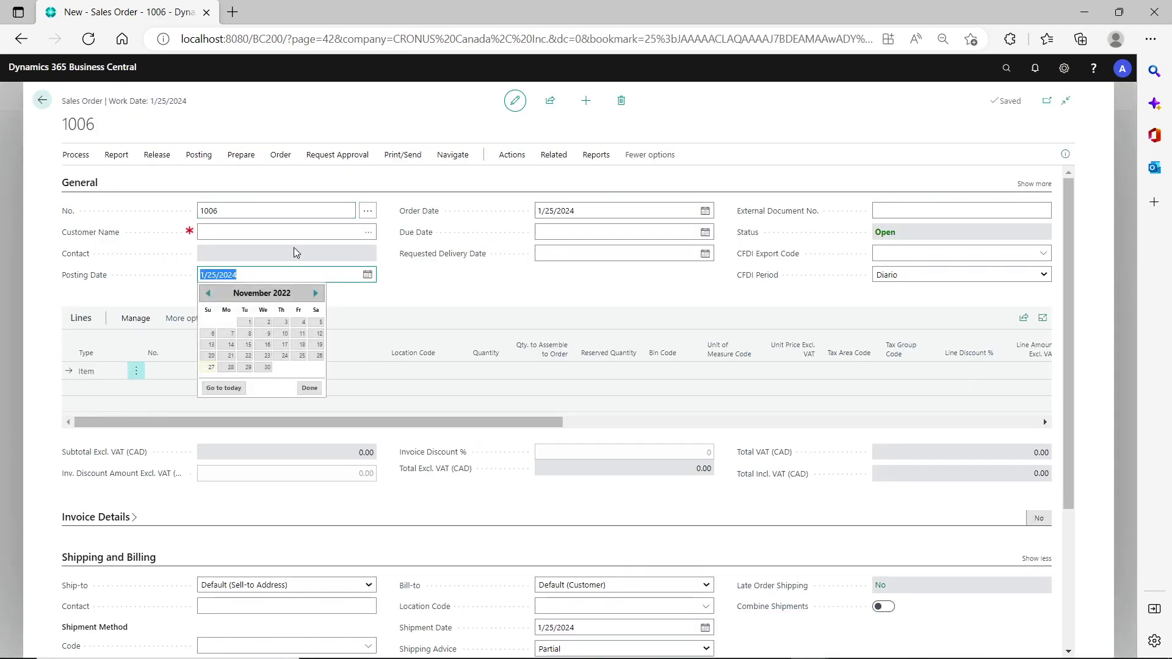
click(291, 231)
text(10000)
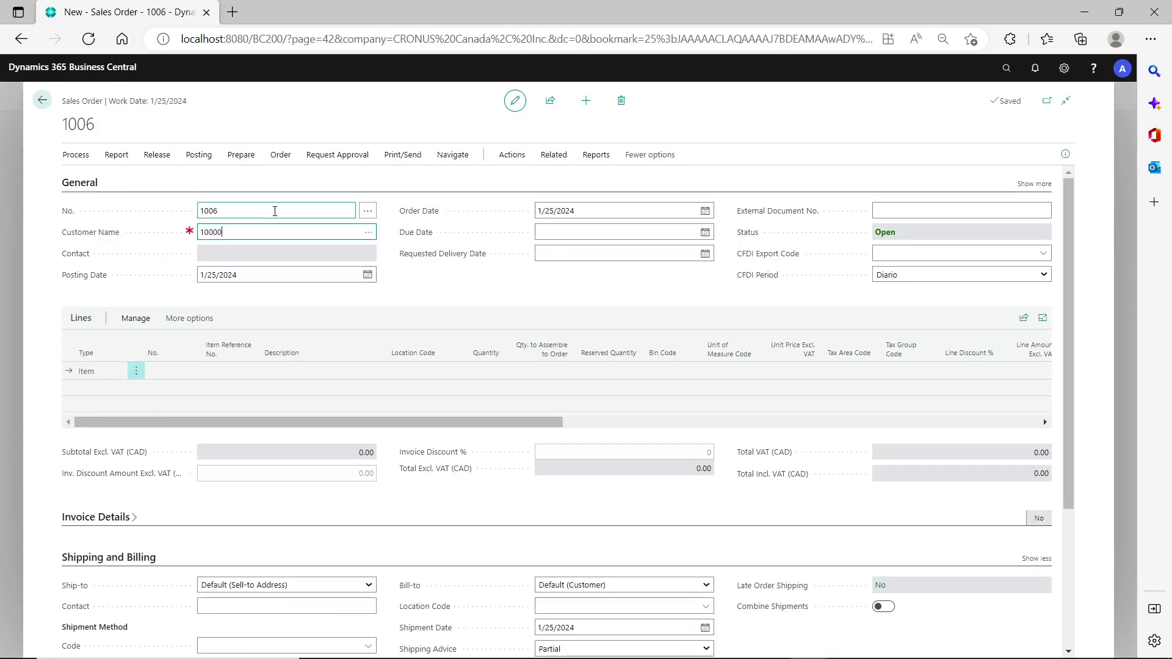
key(BackSpace)
key(Tab)
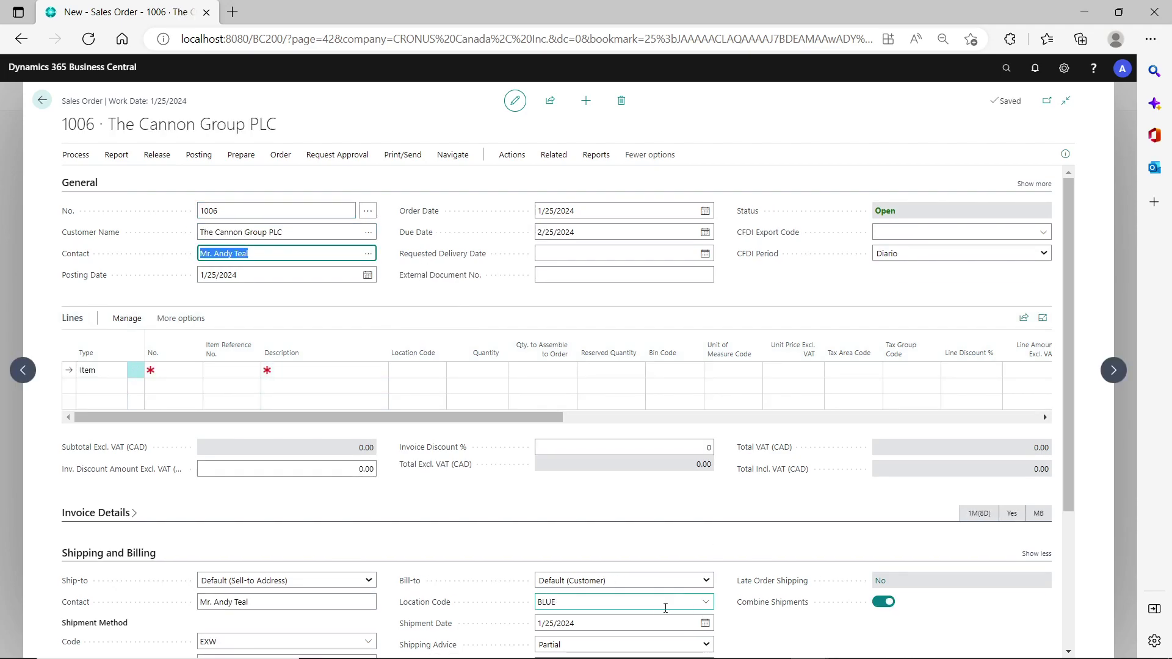
Add an order line for item 1000 (Bicycle) at location BLUE with a quantity of 10
click(566, 603)
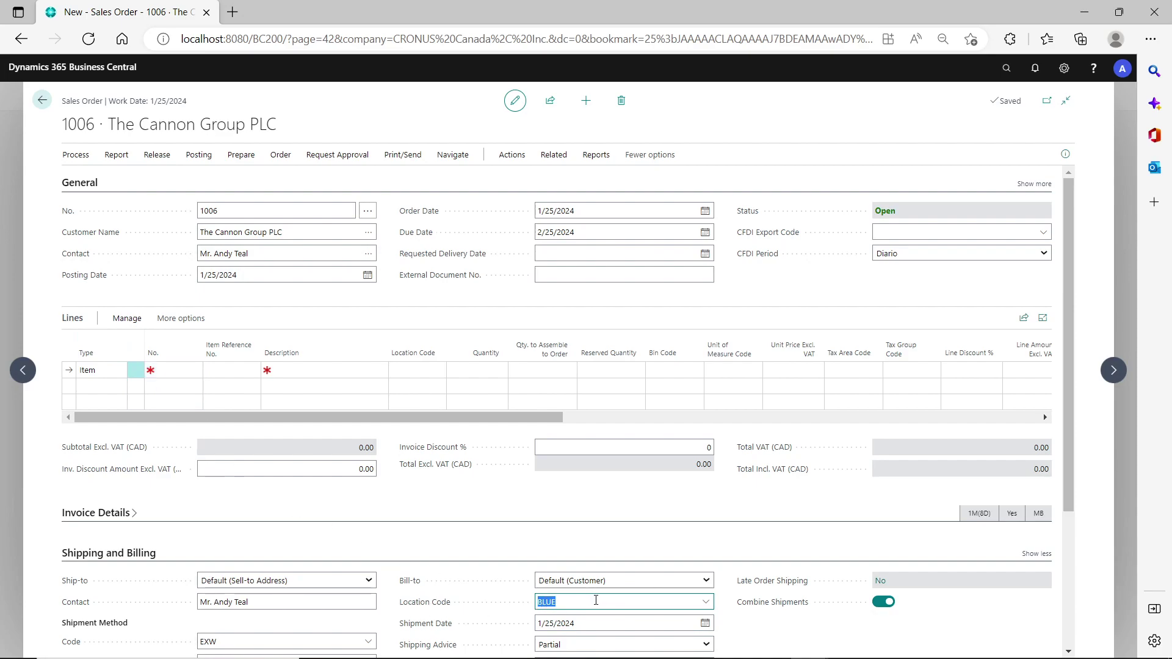
click(152, 368)
text(1000)
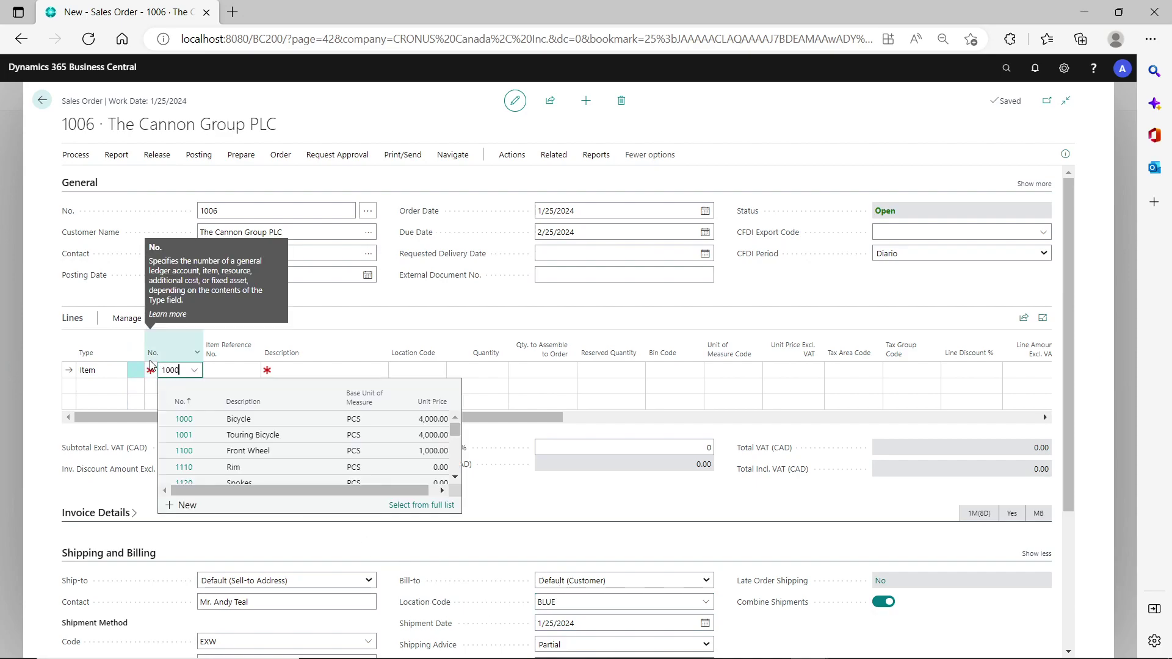
key(Tab)
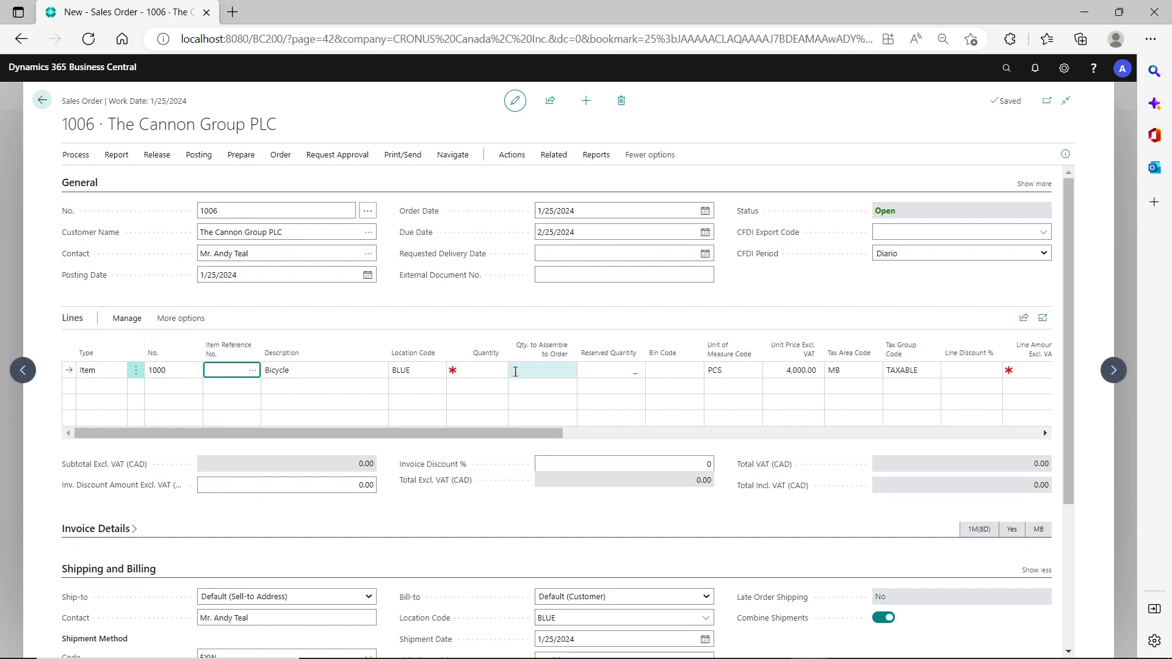
click(488, 368)
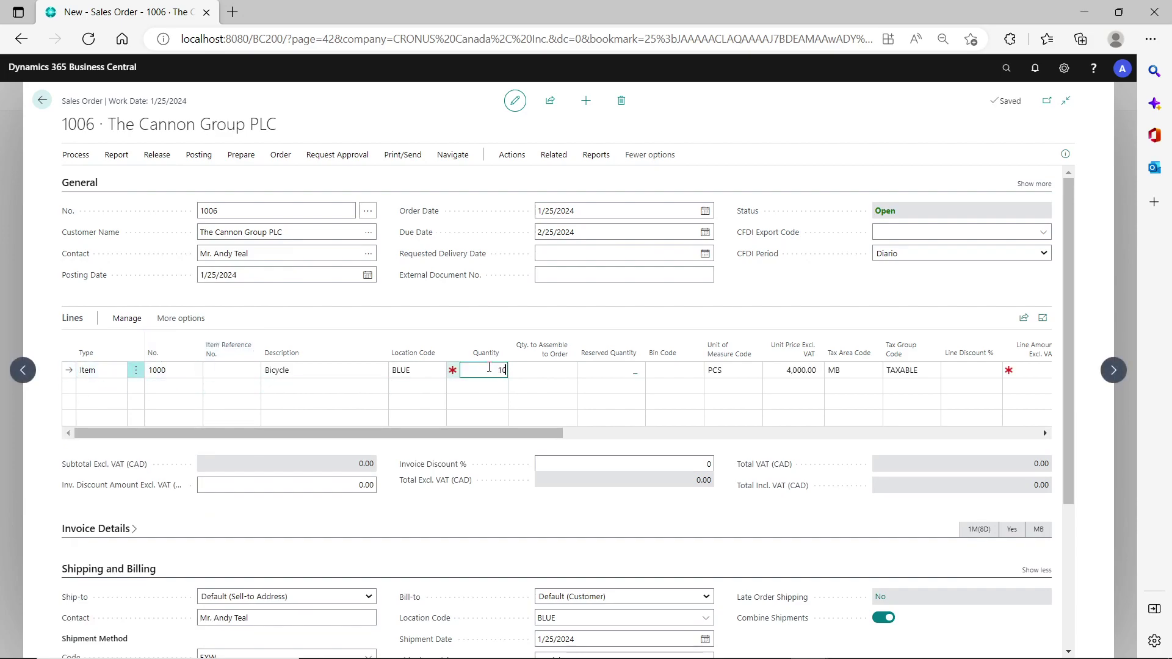
key(Tab)
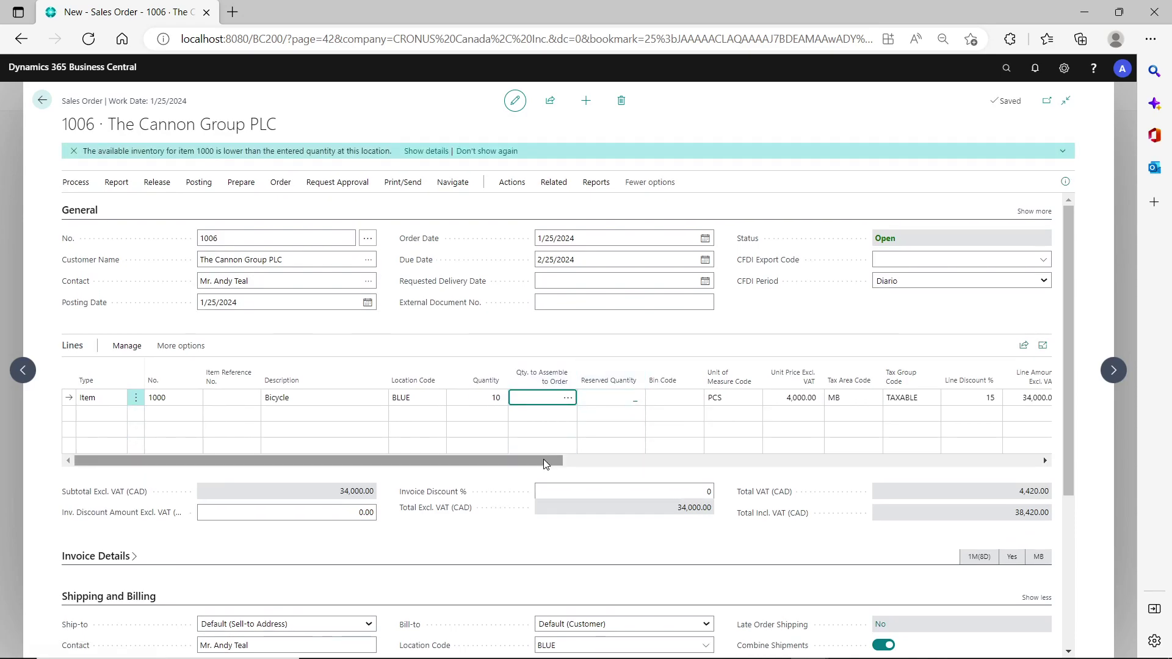
click(540, 460)
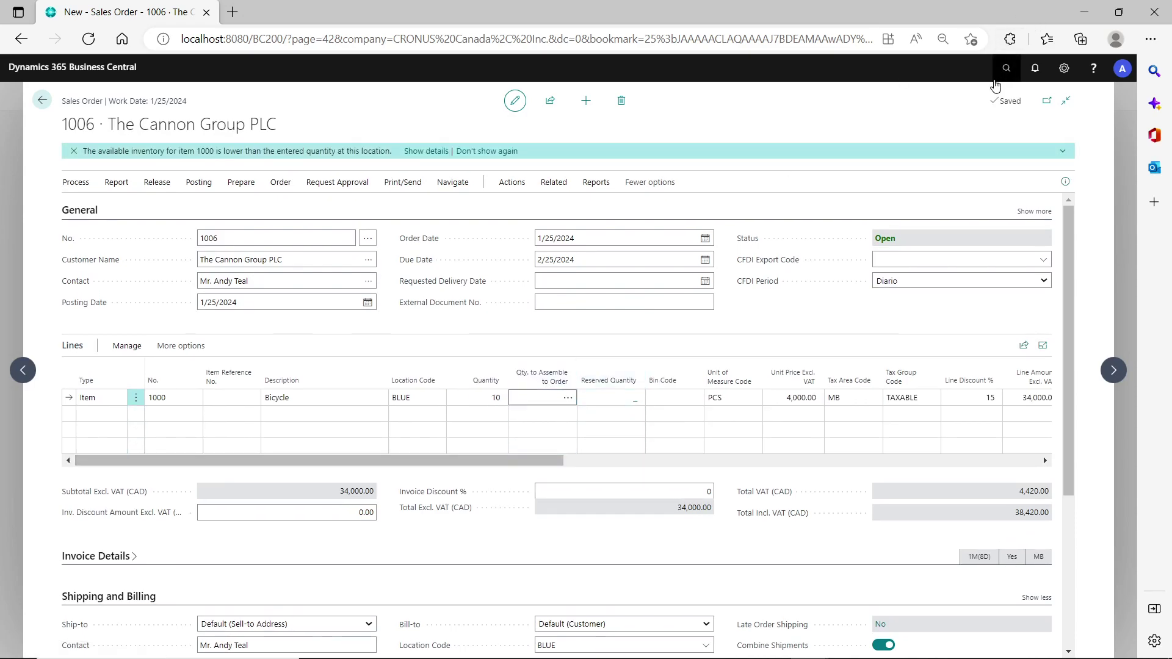
Look up the Warehouse settings on the BLUE location card and check Qty. to Ship on the sales order line
click(997, 80)
text(locations)
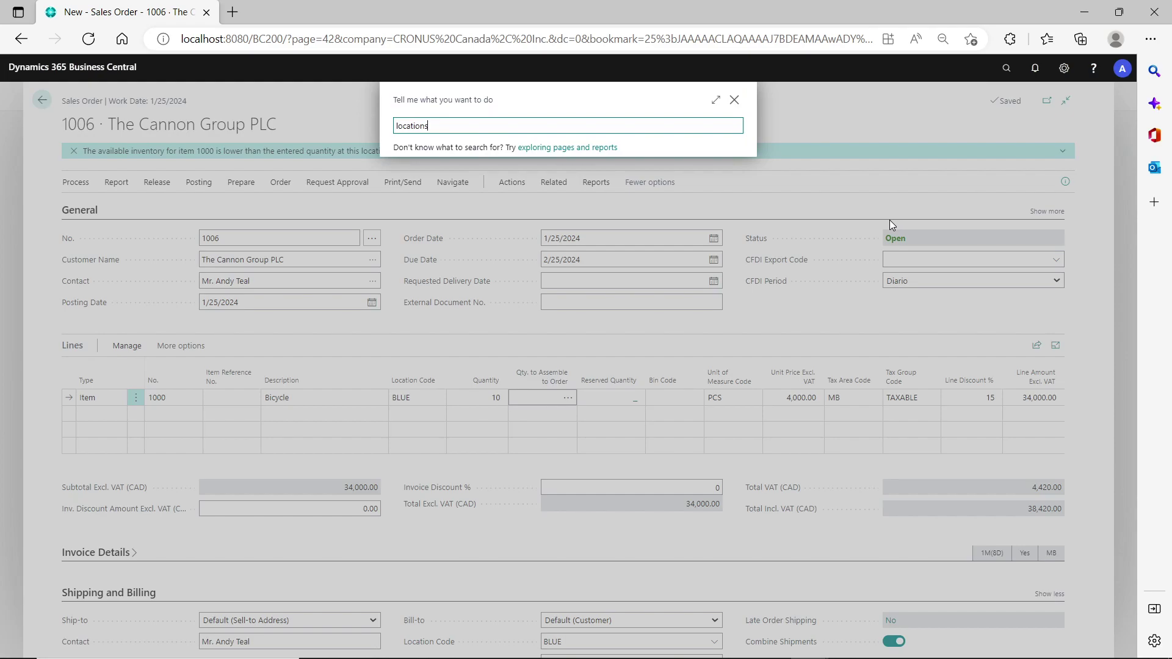
click(412, 176)
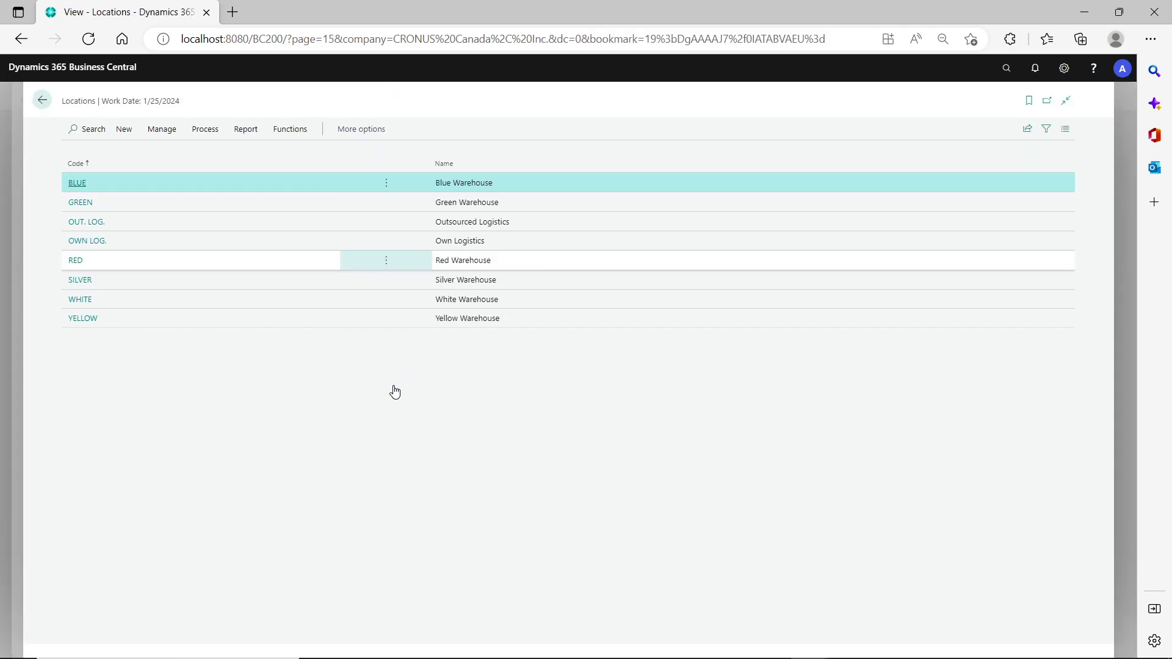
click(76, 183)
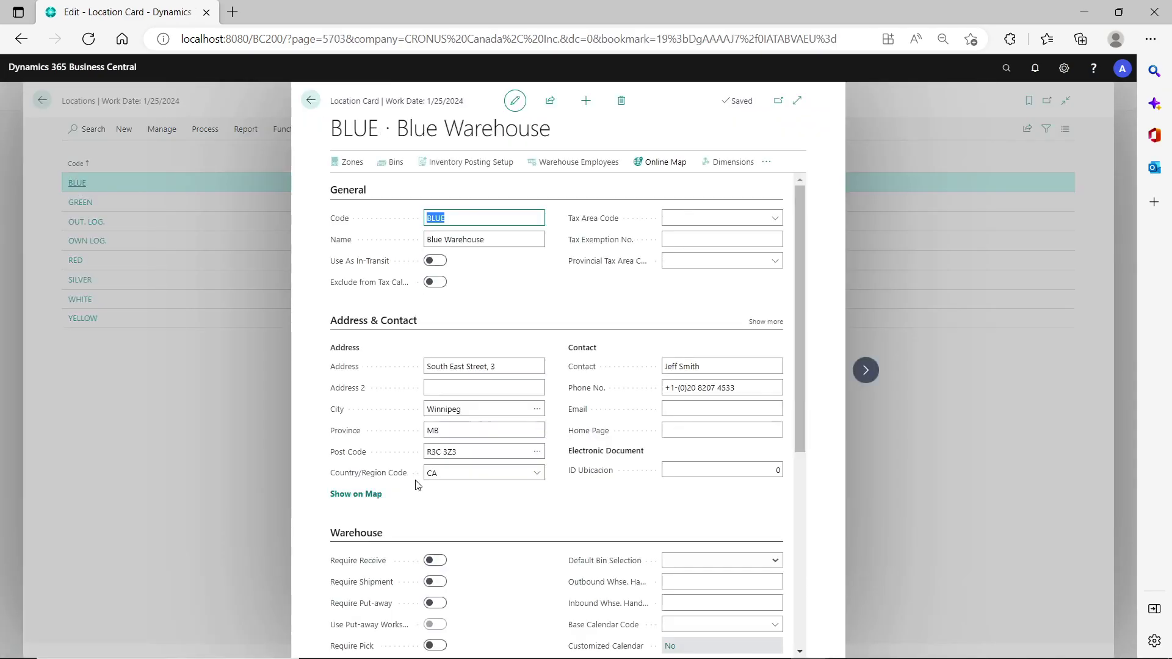
scroll(416, 484, down, 2)
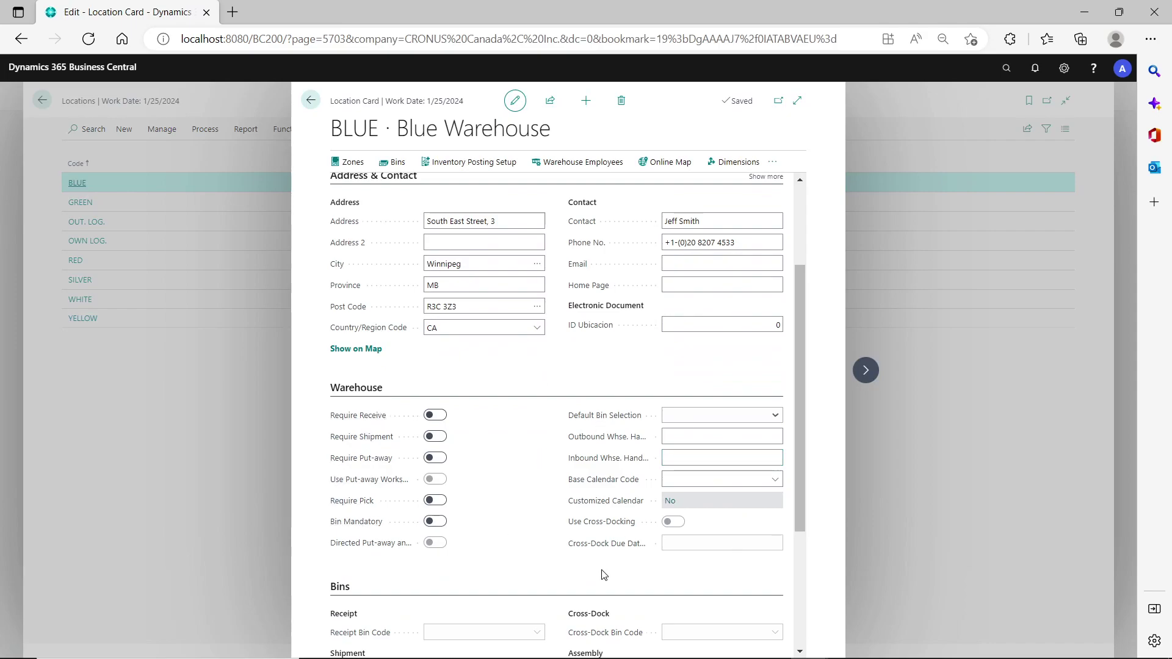
click(311, 100)
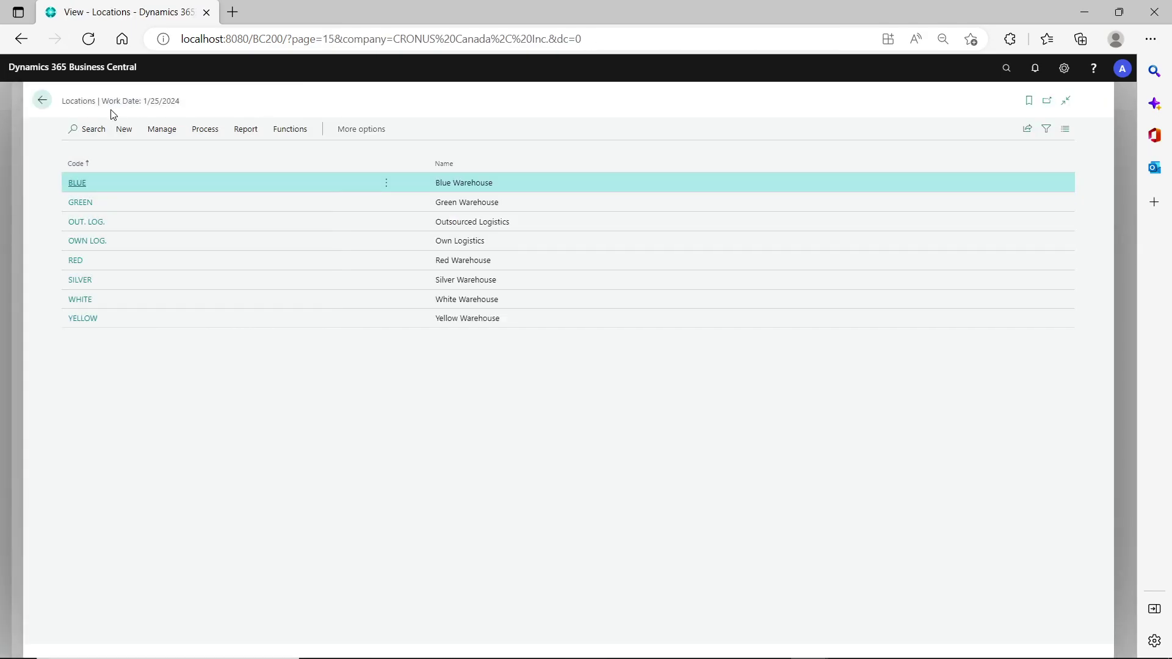
click(42, 100)
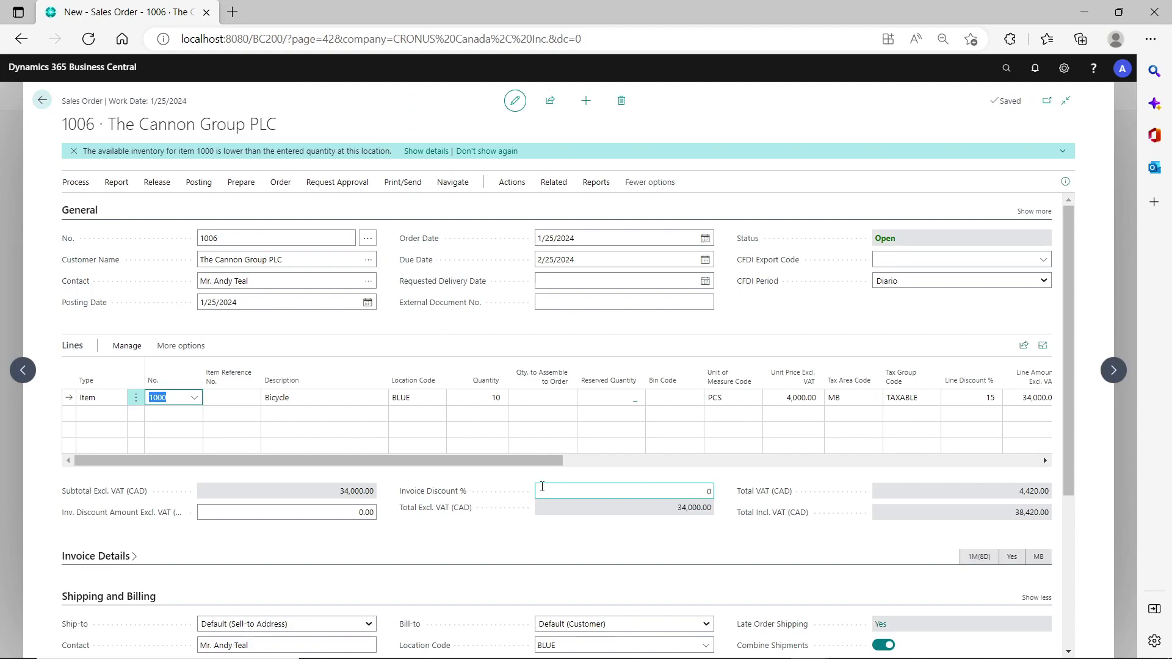
drag(520, 456, 687, 453)
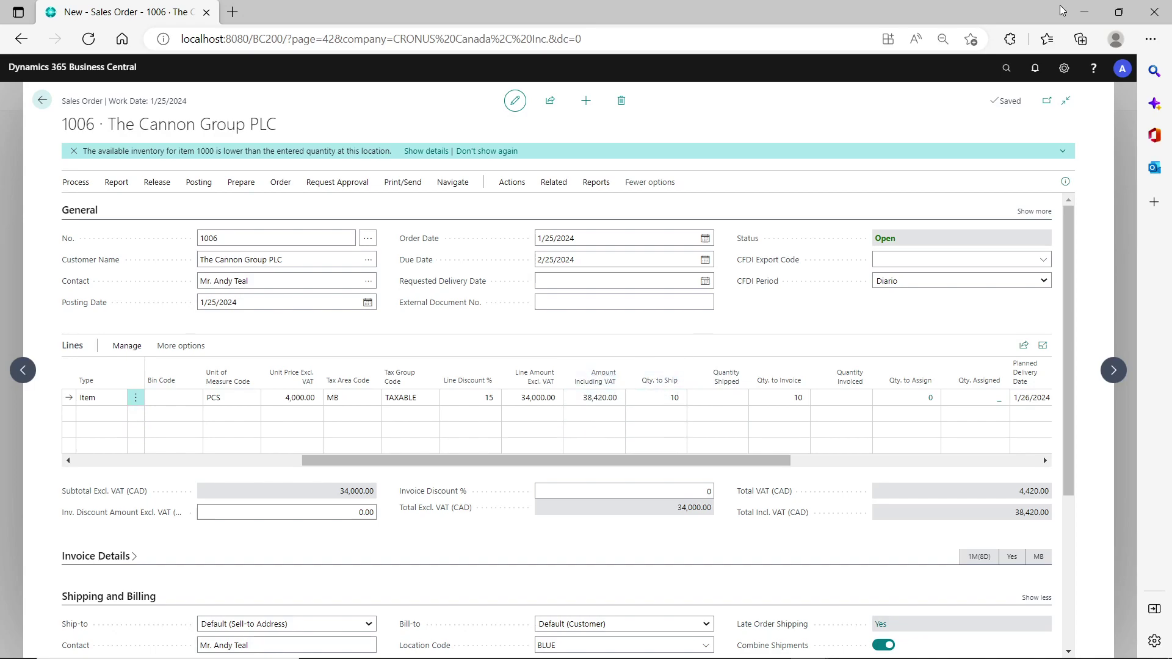
Check the Default Quantity to Ship options in Sales & Receivables Setup and return to the sales order
click(1006, 68)
text(sa)
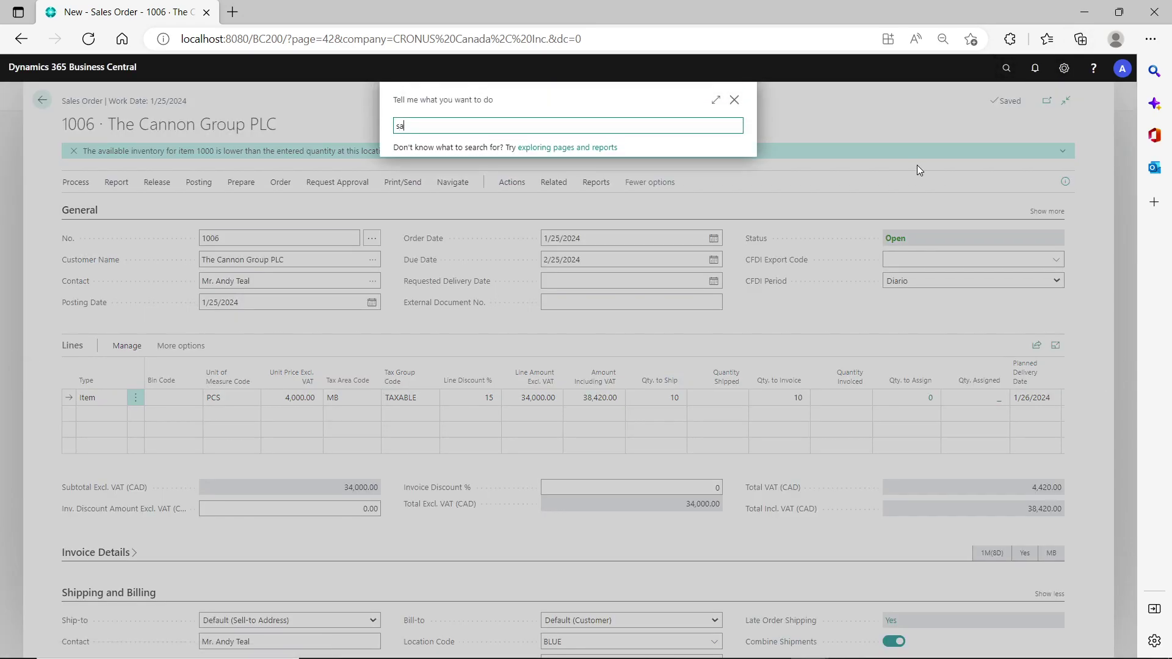
text(les & re)
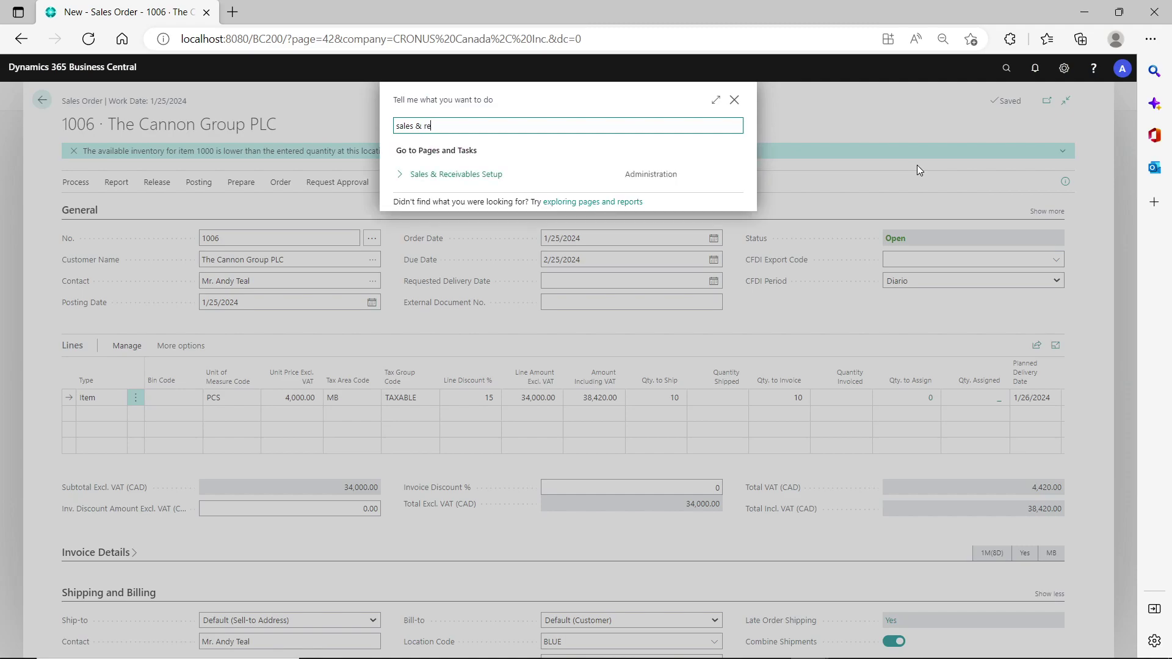
click(493, 183)
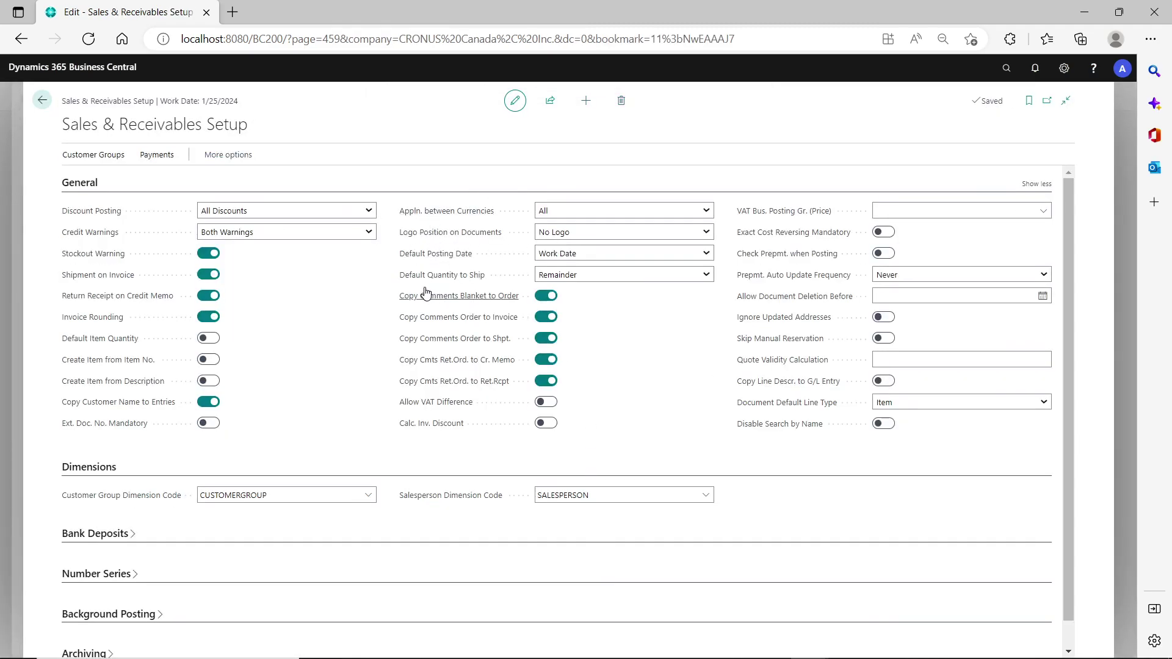
click(610, 275)
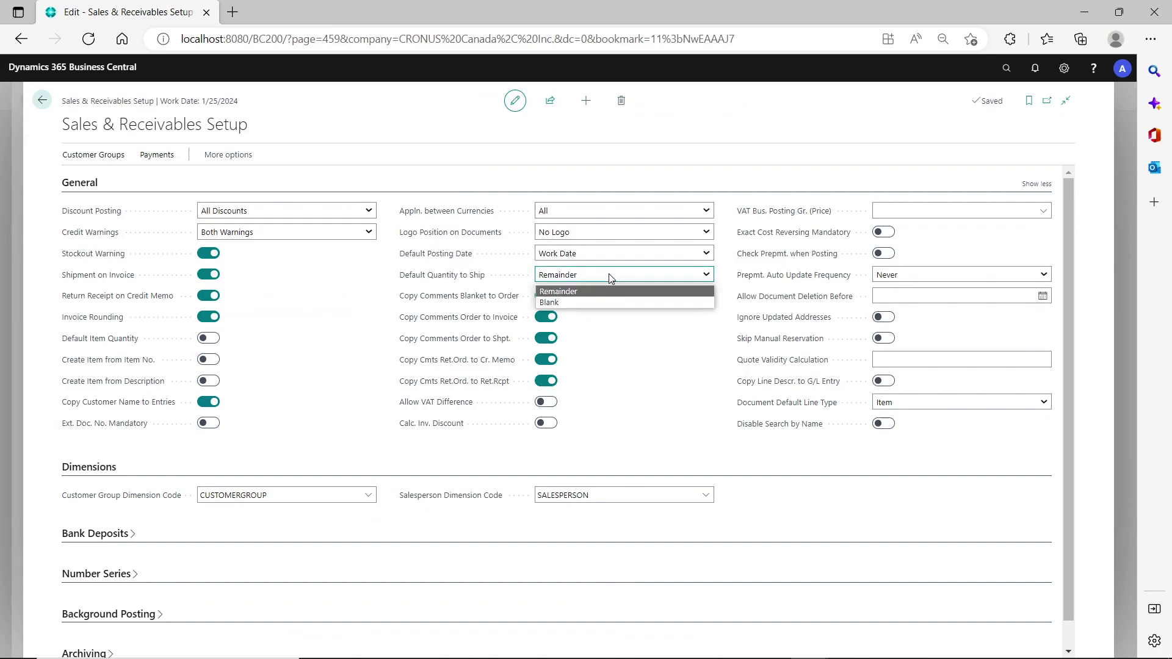
click(611, 278)
click(650, 349)
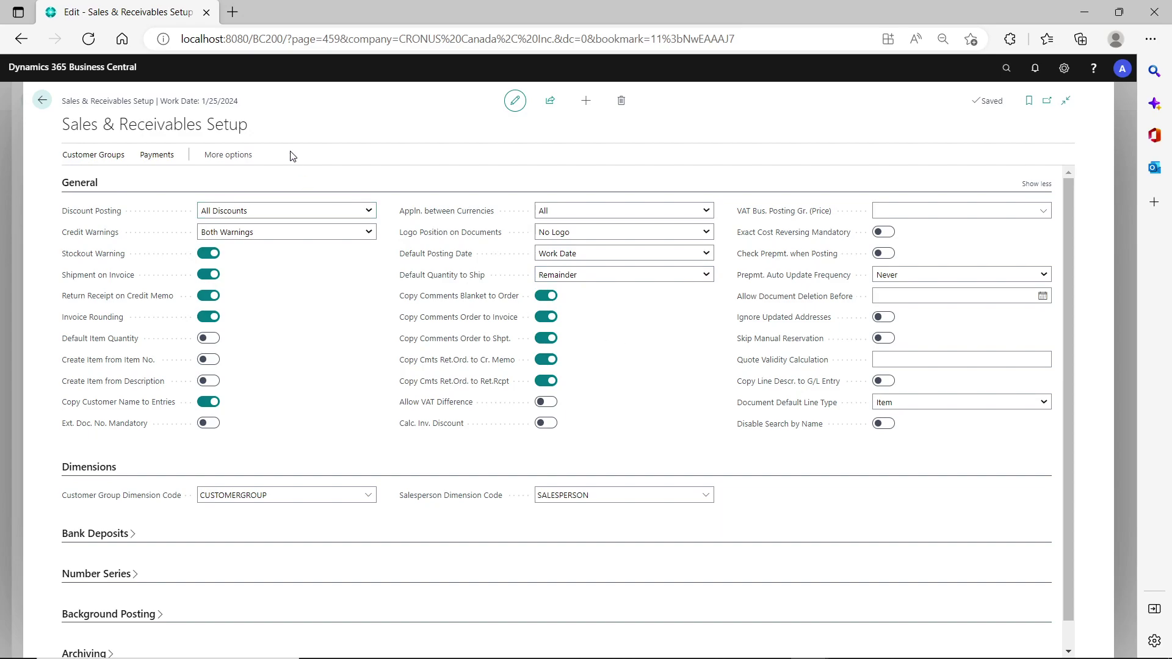
click(42, 100)
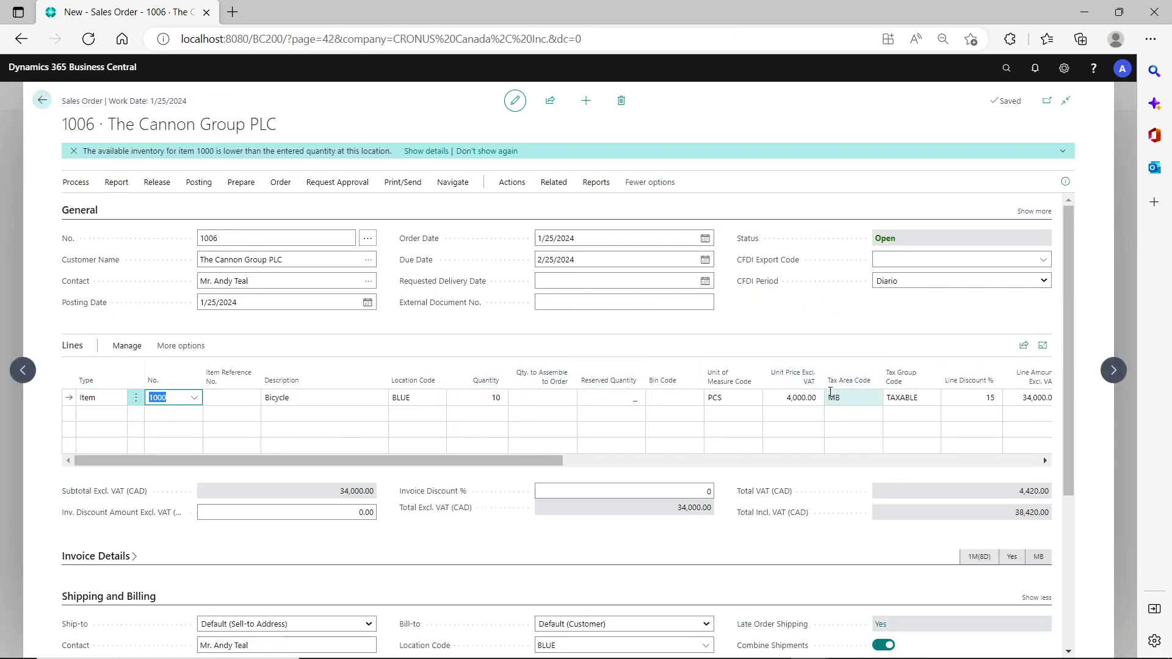
Review the BLUE sales order line's columns and close the order
click(548, 459)
drag(548, 463, 383, 459)
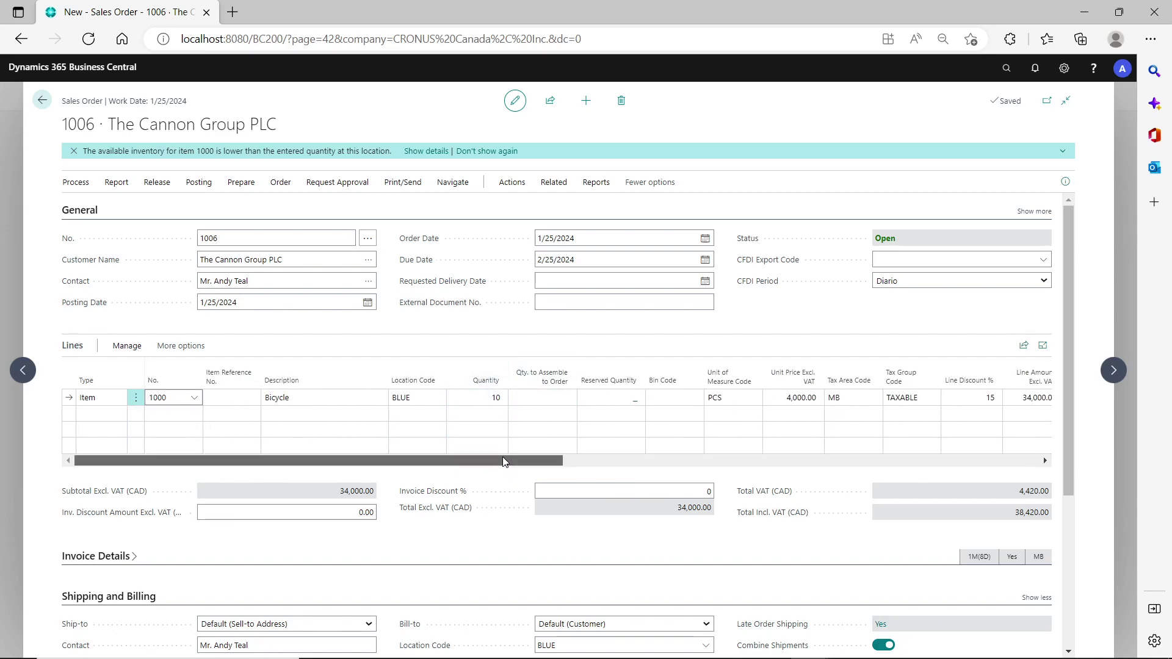
click(49, 100)
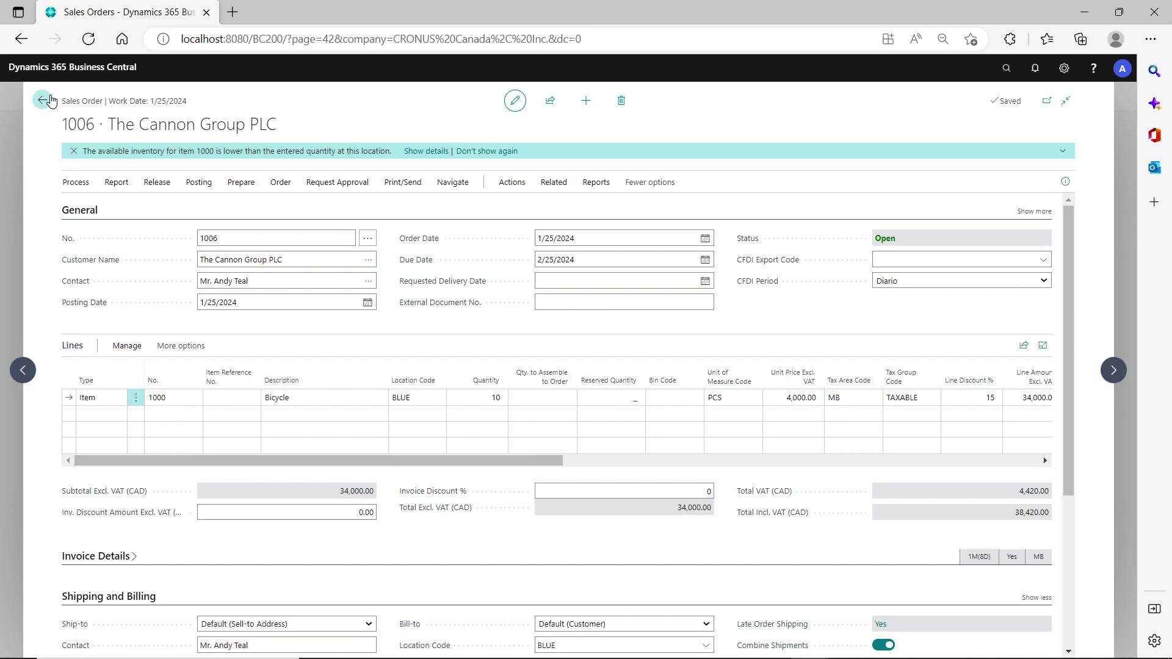
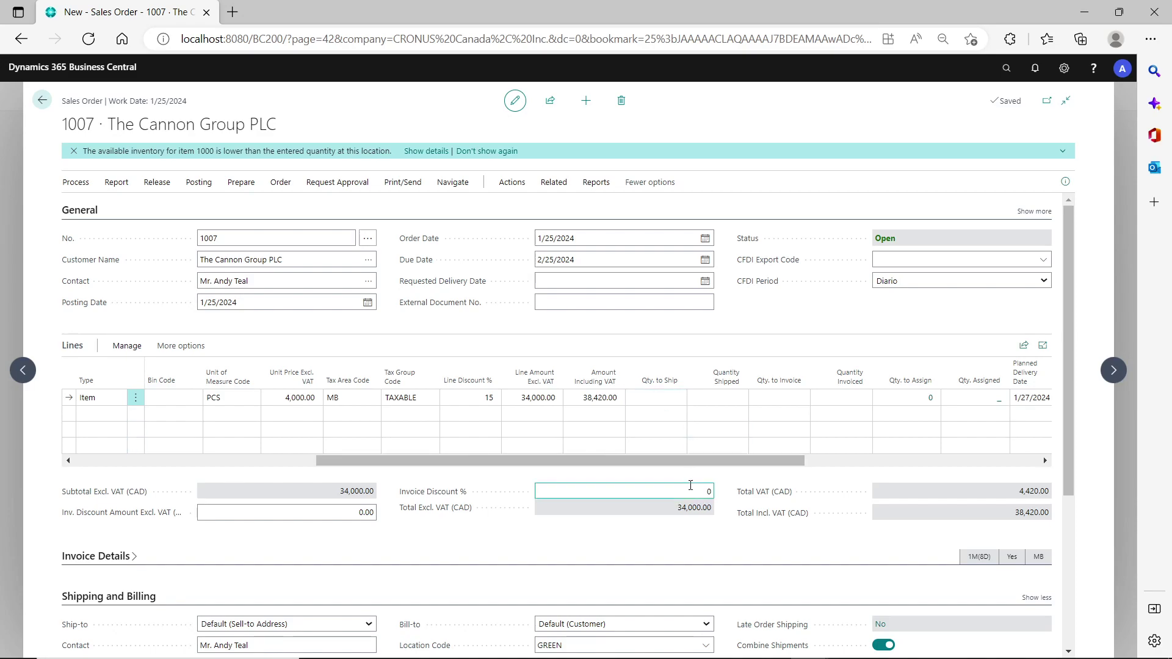
Set Qty. to Ship to 10 on the GREEN sales order's Bicycle line and acknowledge the warehouse shipment notice
click(664, 396)
text(10)
key(Tab)
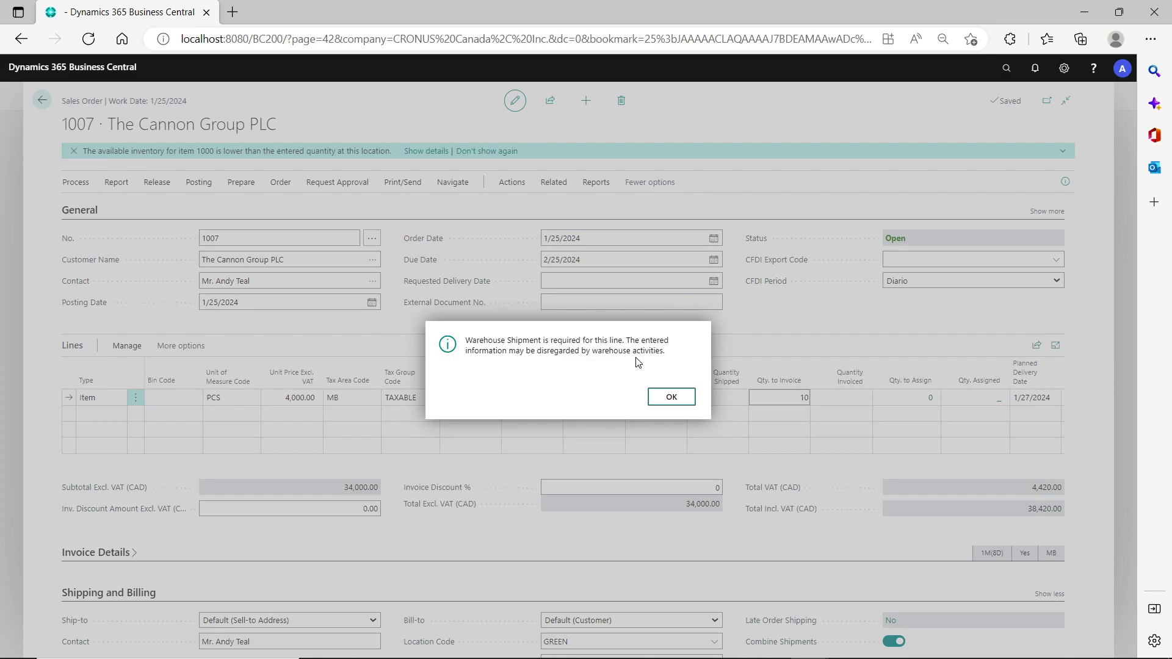
click(671, 398)
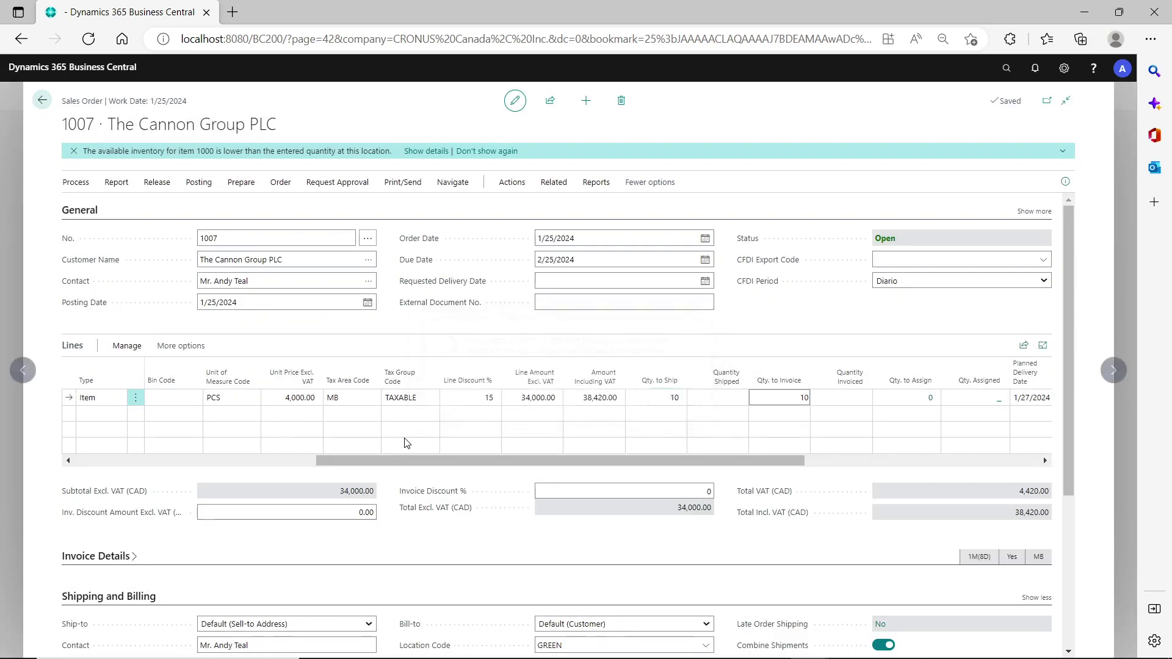
Post the GREEN sales order for the Bicycle with the Ship option
drag(475, 460, 159, 491)
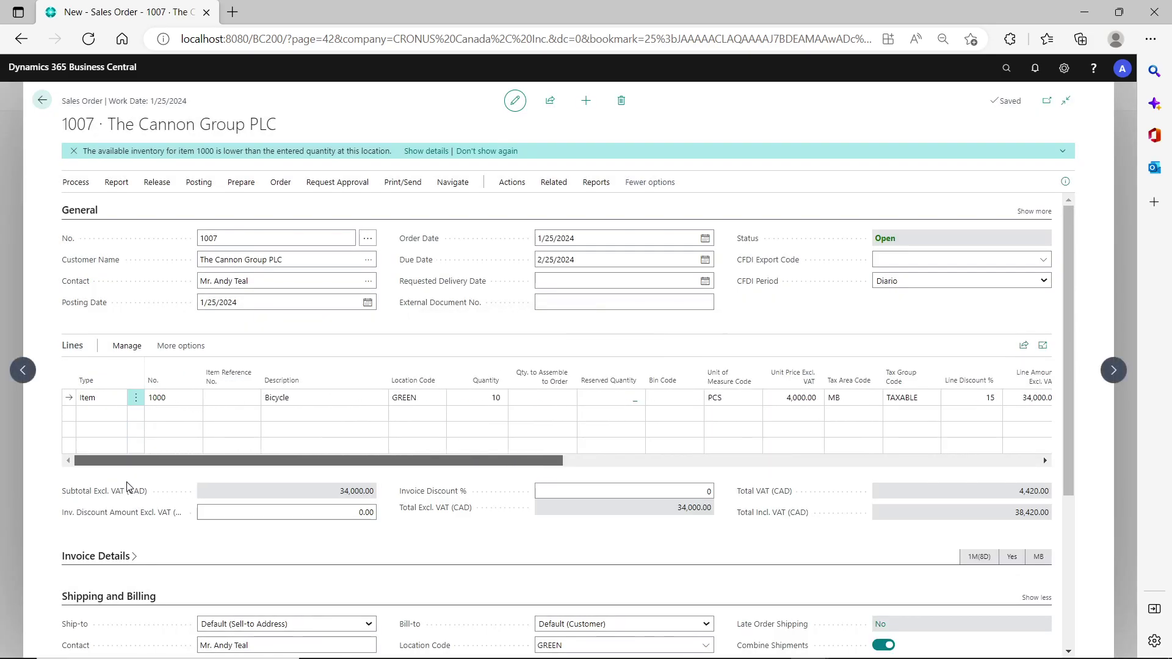
click(194, 187)
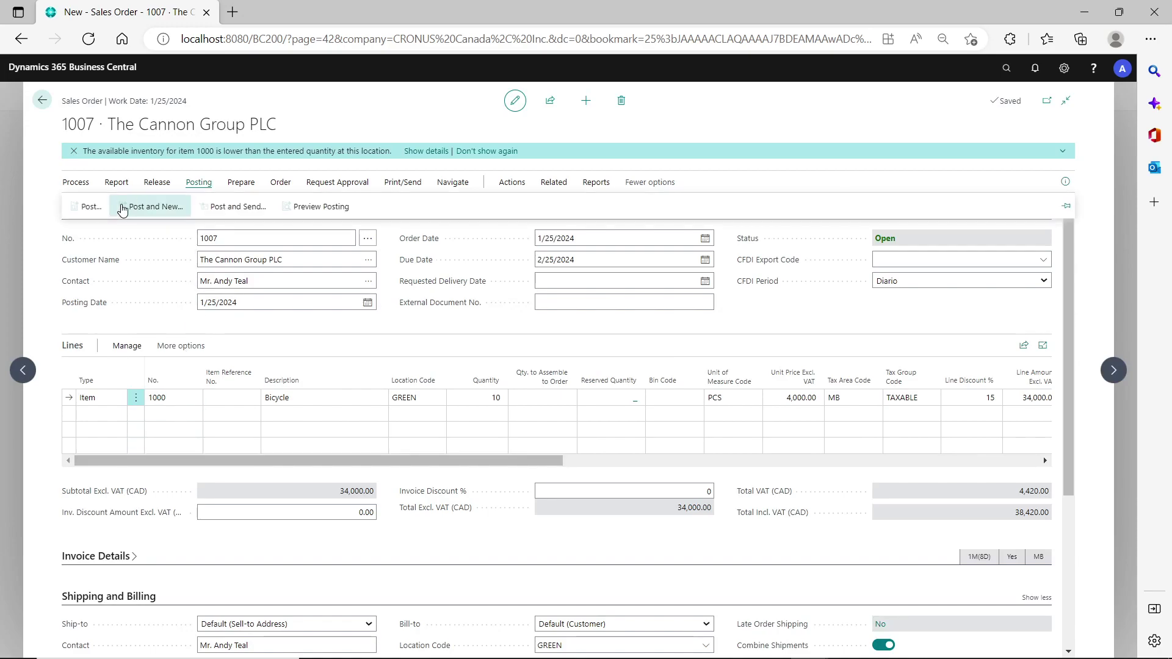
click(92, 203)
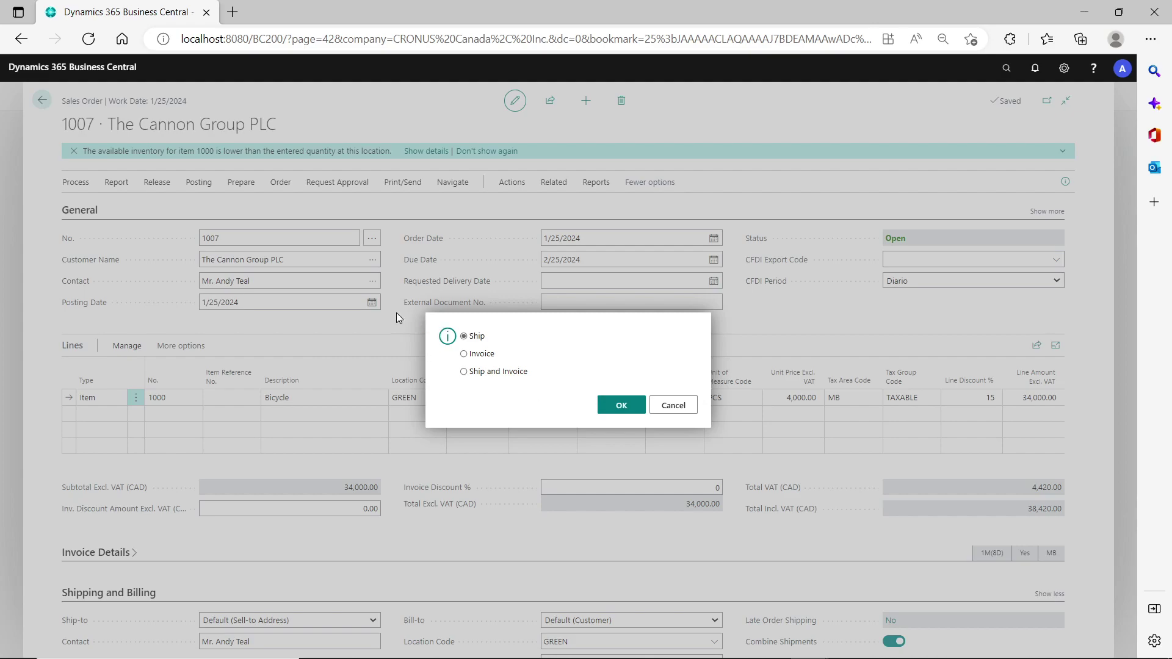
click(621, 405)
Check Qty. to Ship and Quantity Shipped on the posted GREEN order line and close the order
drag(543, 465, 804, 451)
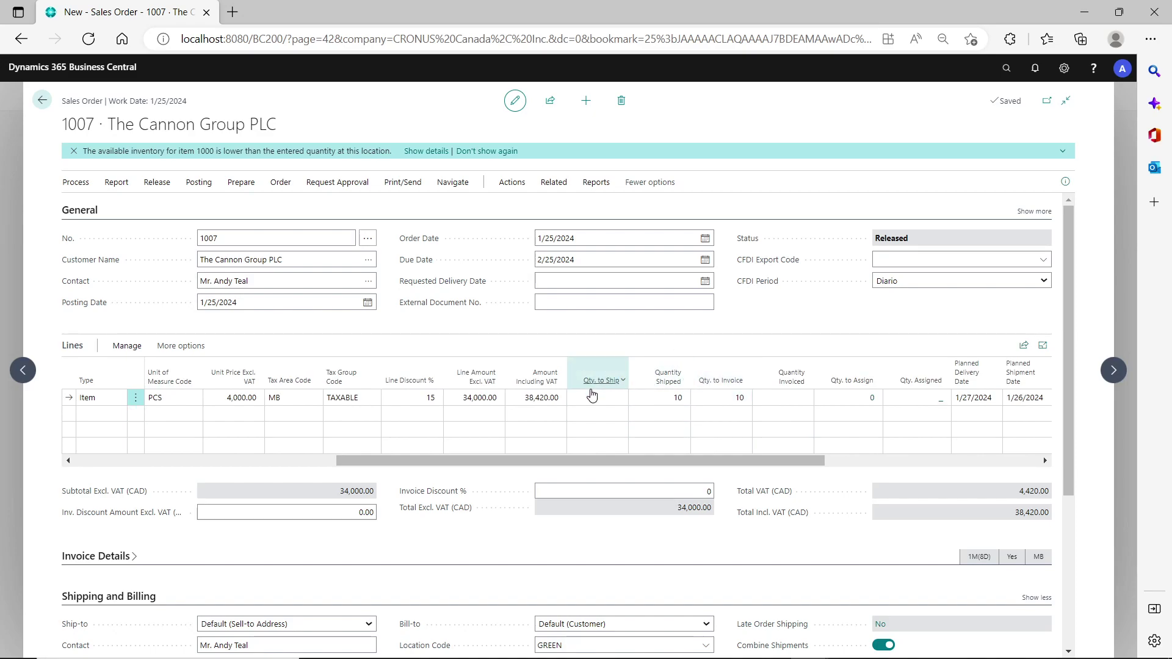
drag(727, 461, 673, 462)
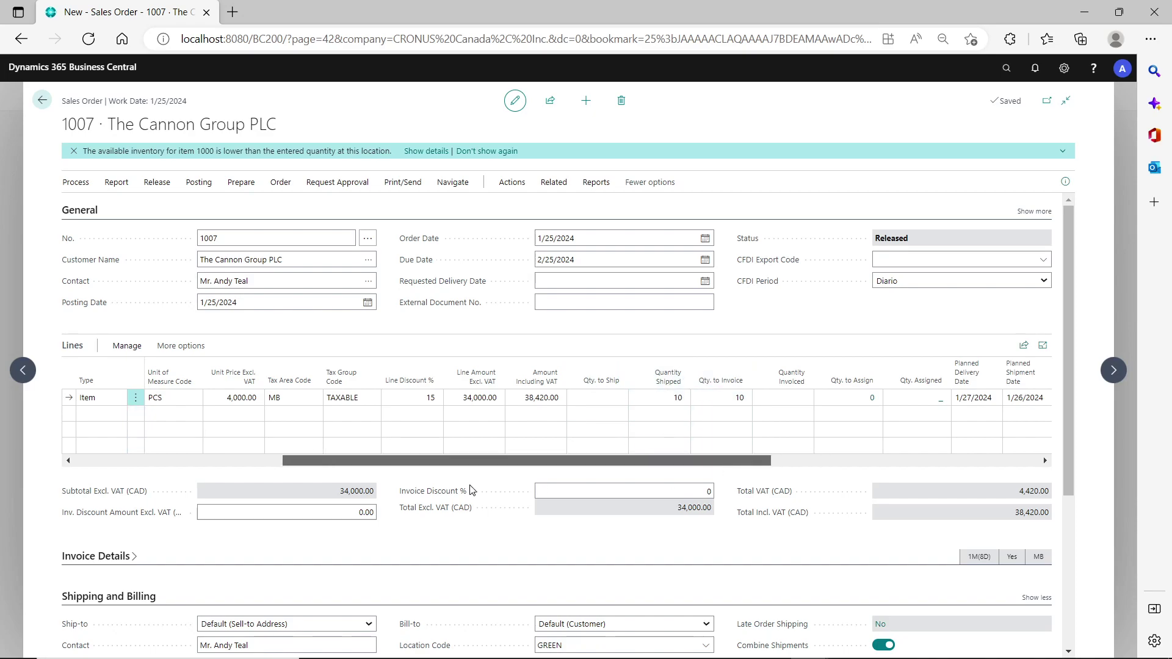
drag(470, 490, 210, 479)
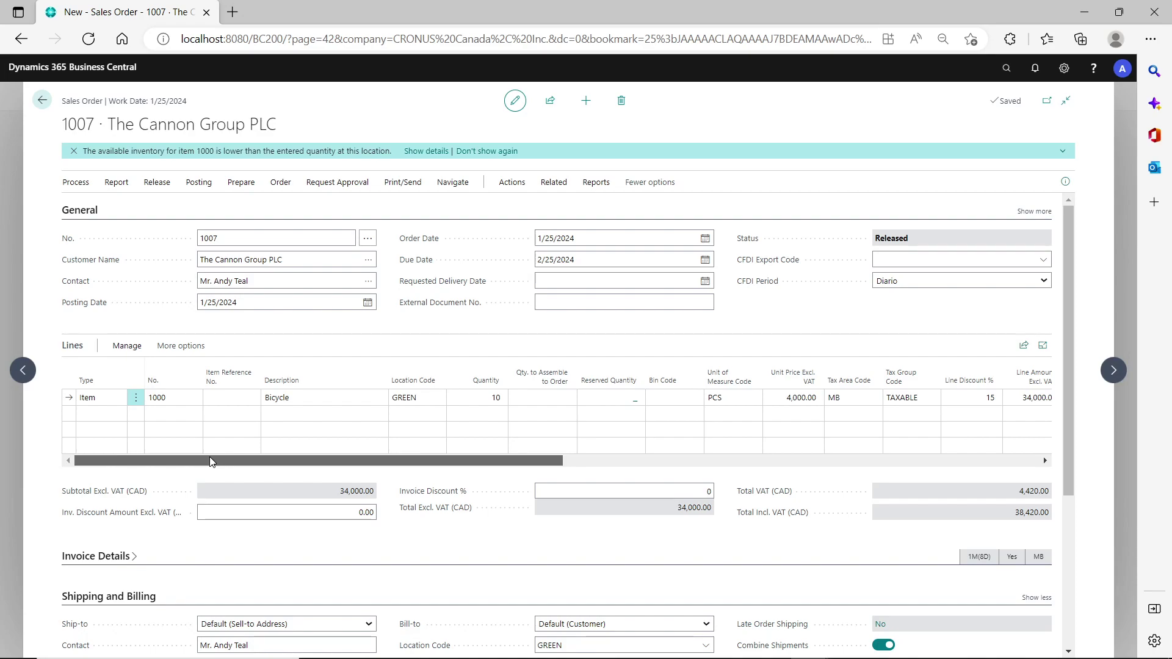
drag(210, 457, 126, 462)
drag(174, 456, 538, 453)
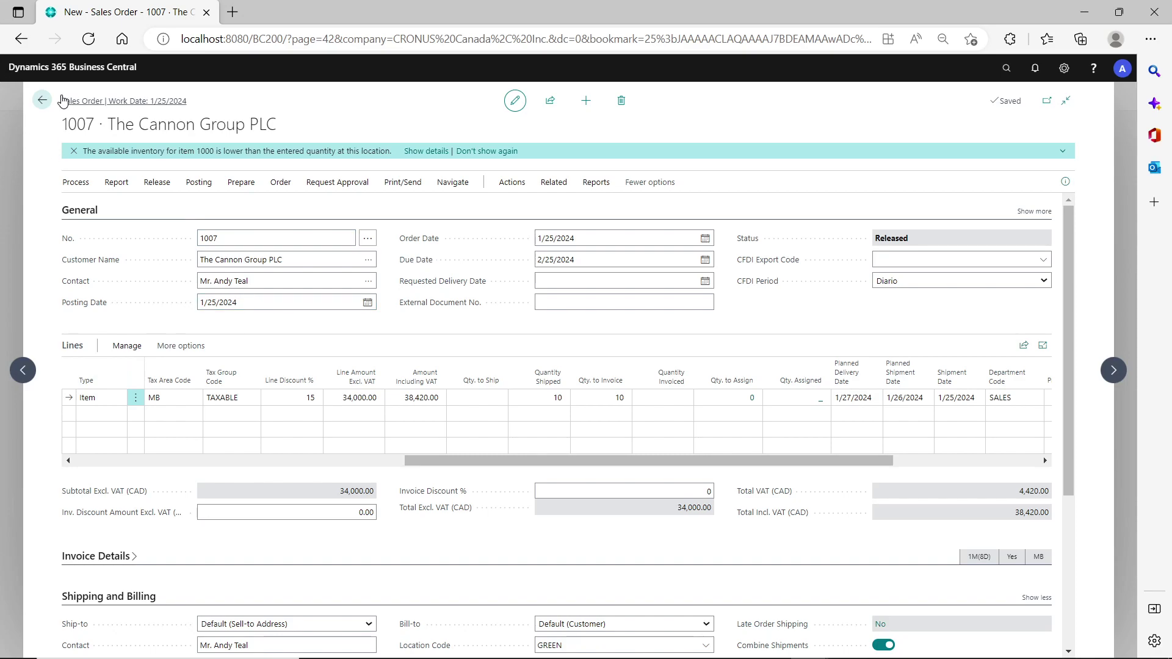
click(44, 100)
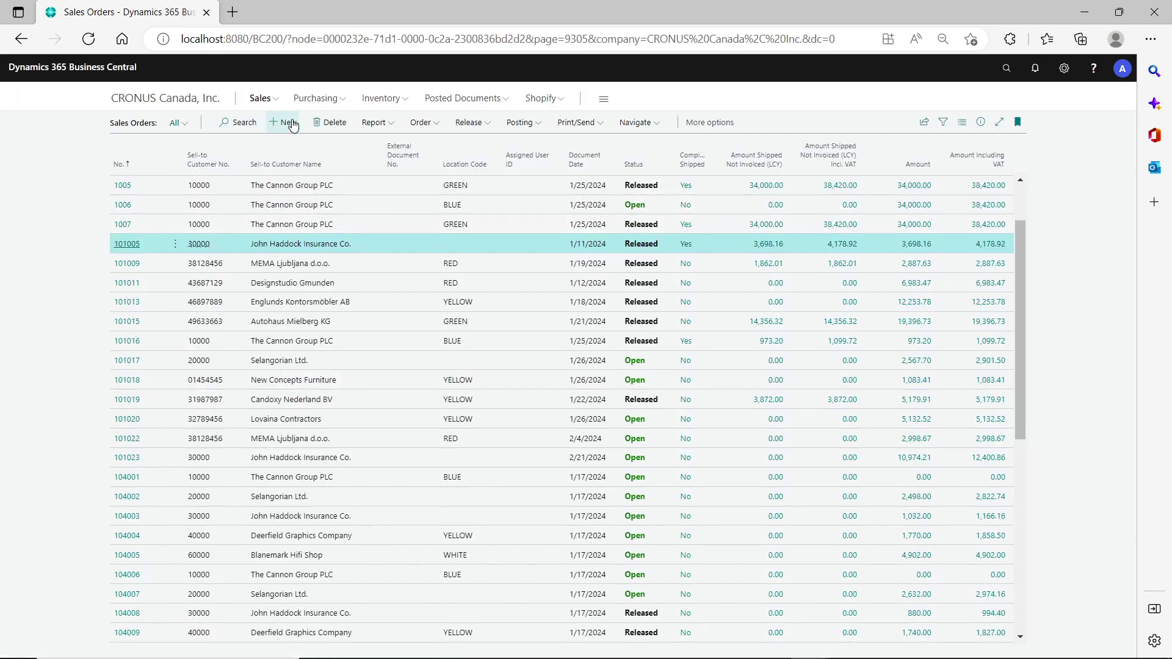
Create a sales order for The Cannon Group PLC with Location Code SILVER
click(284, 123)
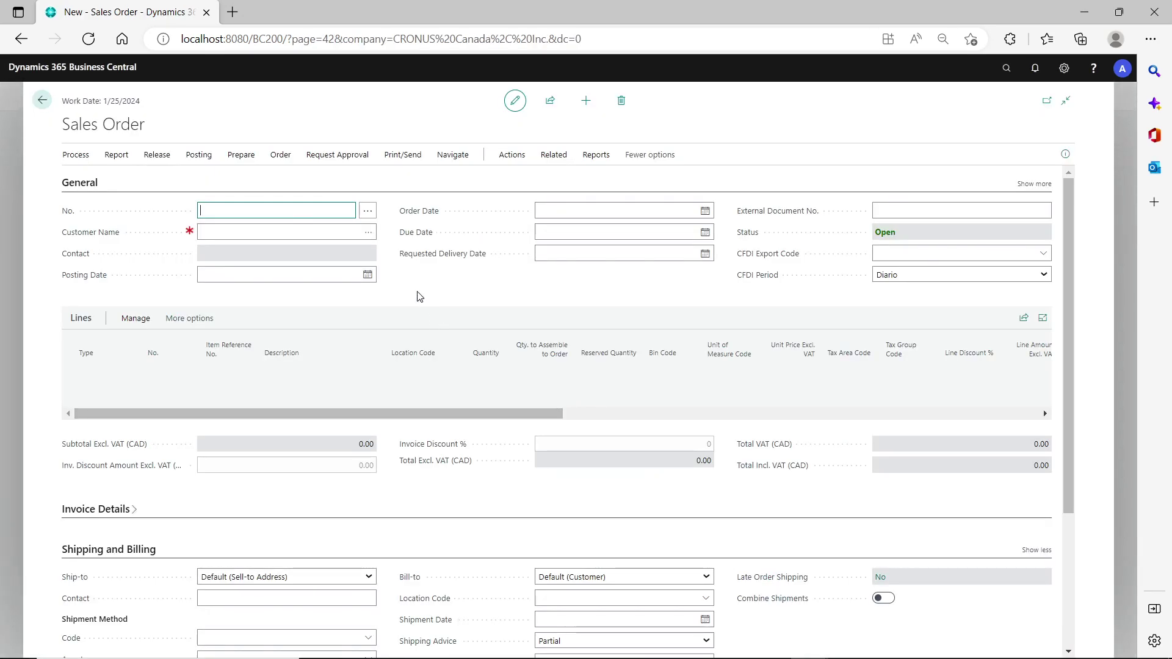
click(262, 233)
text(10000)
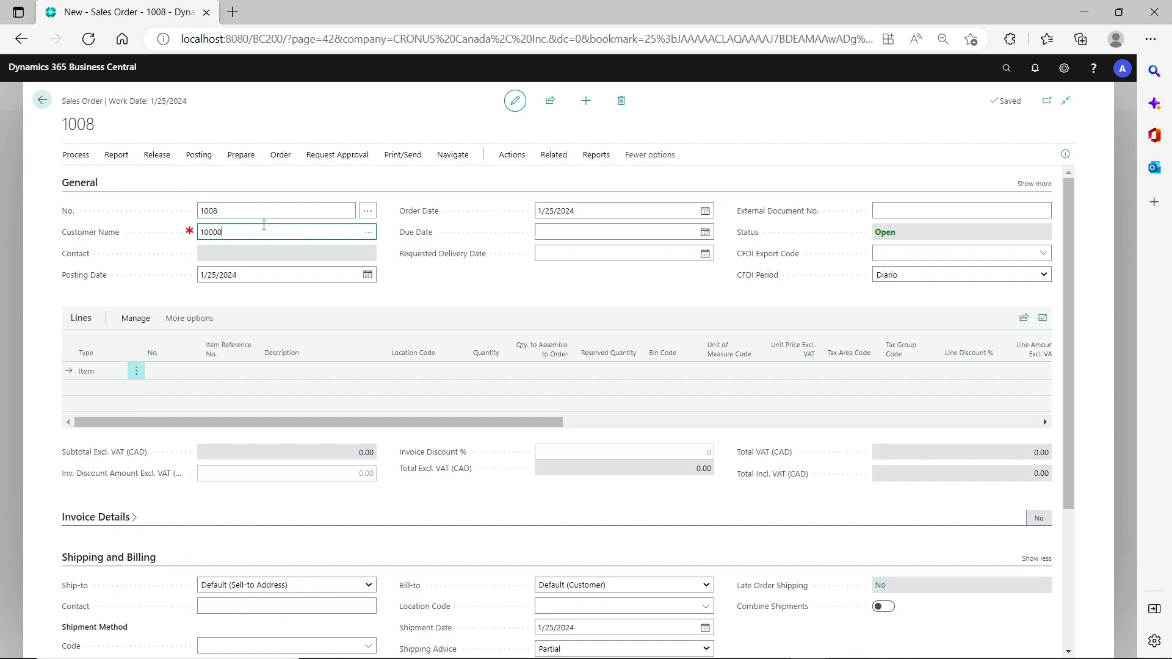
key(Tab)
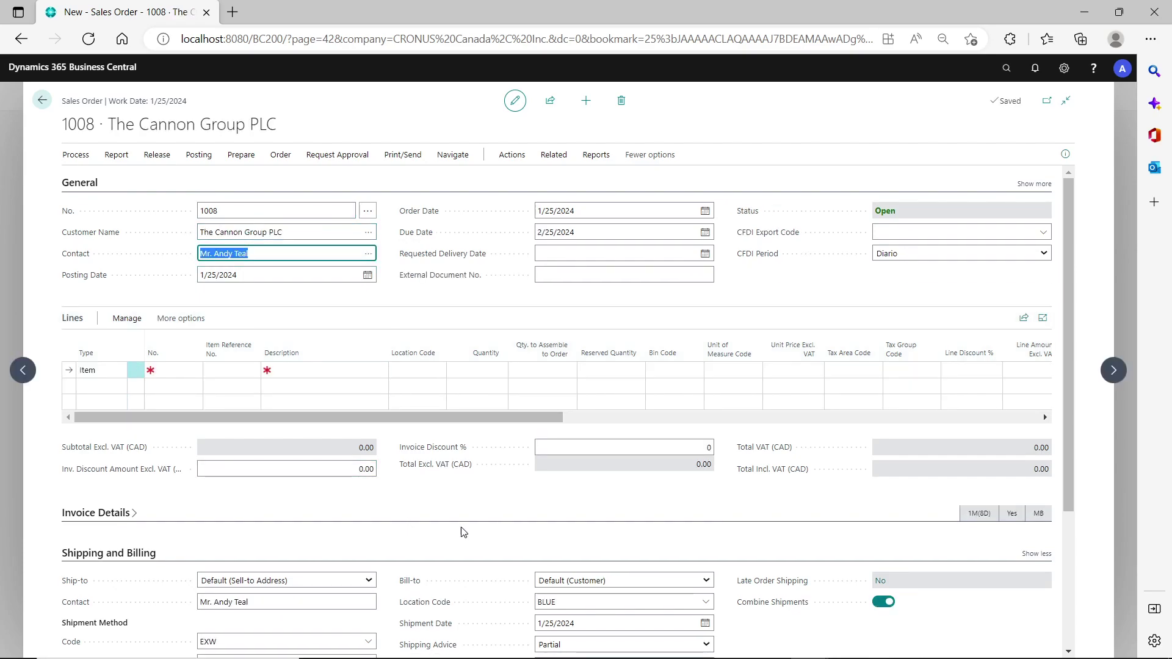
scroll(710, 566, down, 2)
click(601, 454)
text(silver)
key(Tab)
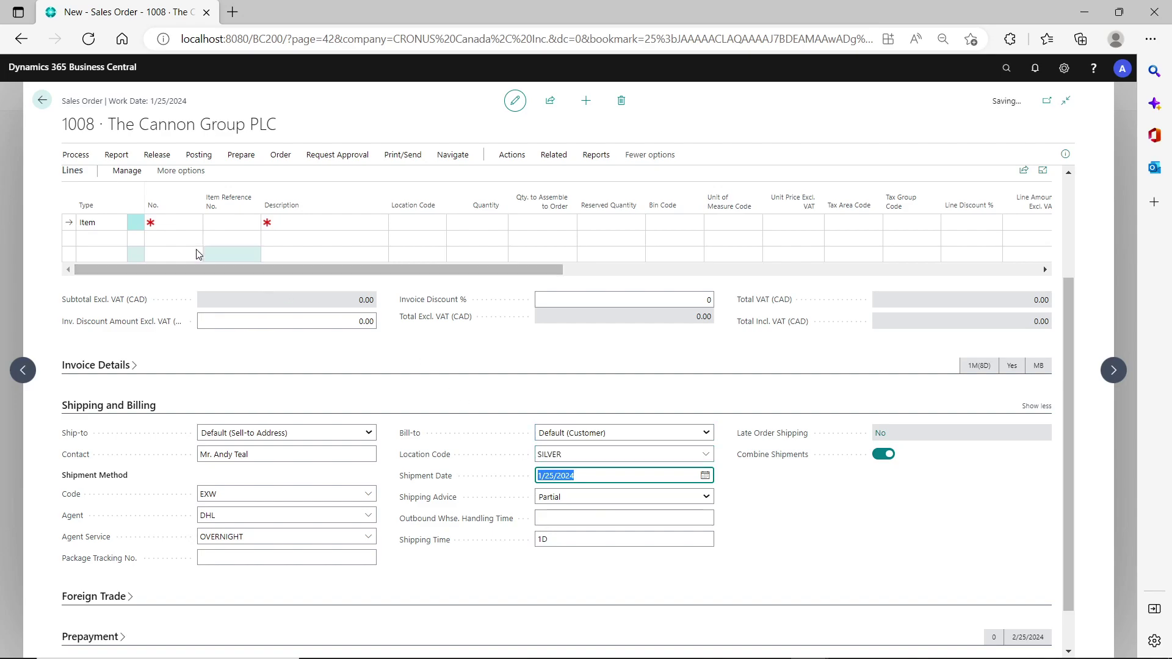
Add item 1000 (Bicycle) to the SILVER order's first line with a quantity of 10
click(171, 218)
text(1000)
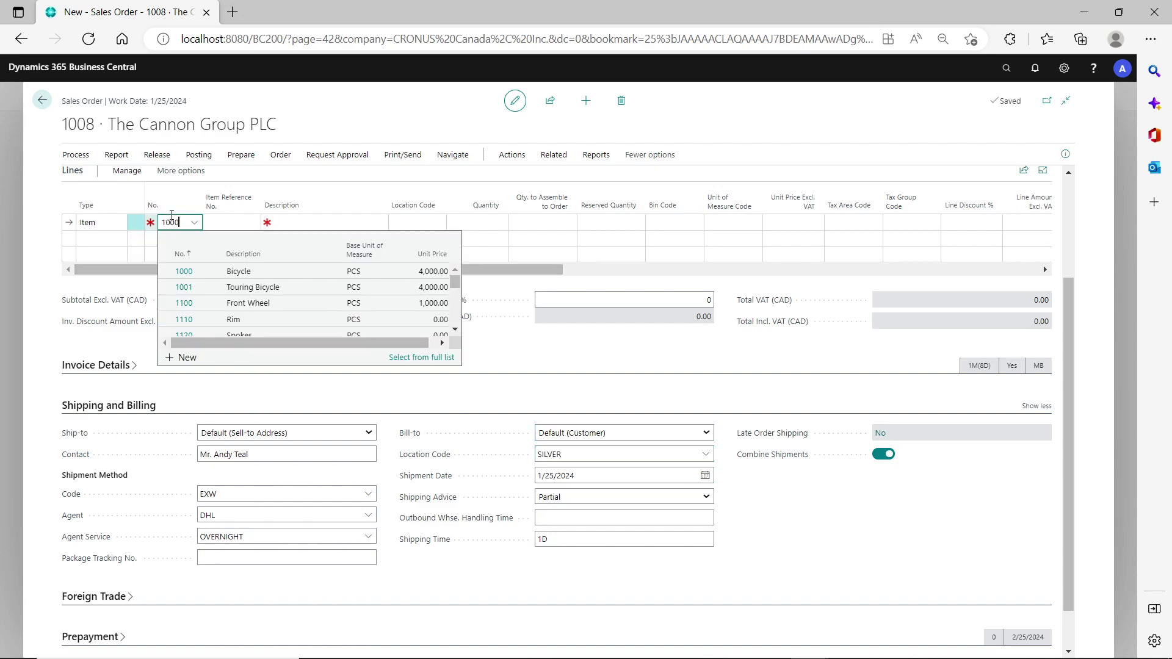
key(Tab)
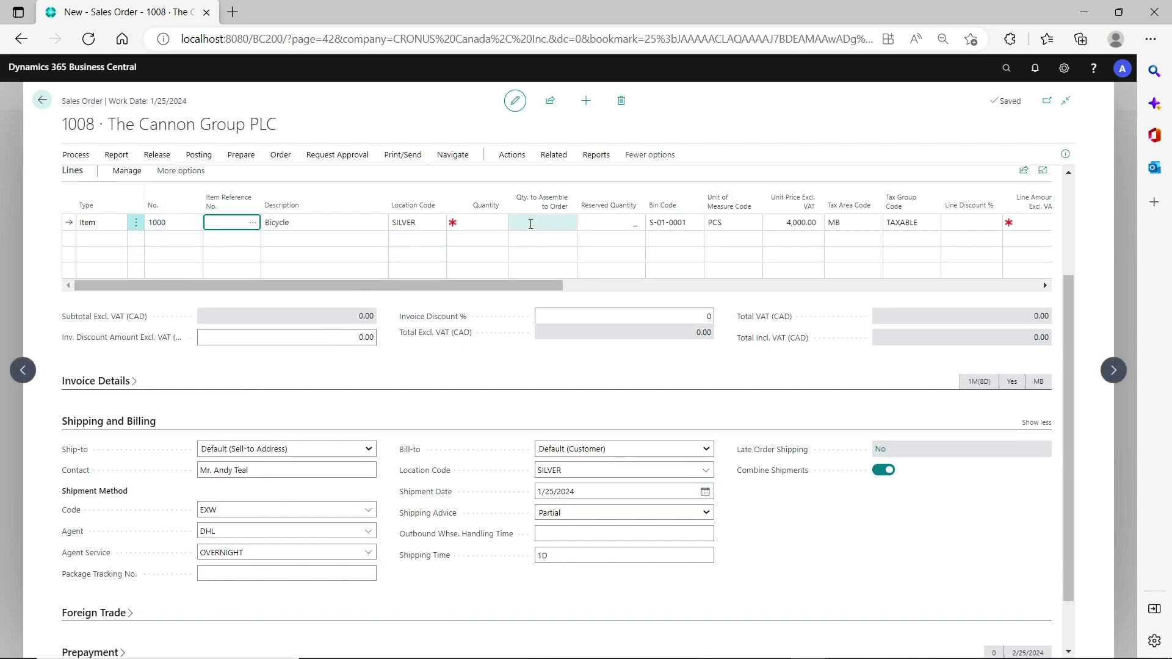
click(495, 221)
key(Tab)
Inspect Qty. to Ship and the Bin Code on the SILVER order's Bicycle line
drag(513, 282, 807, 273)
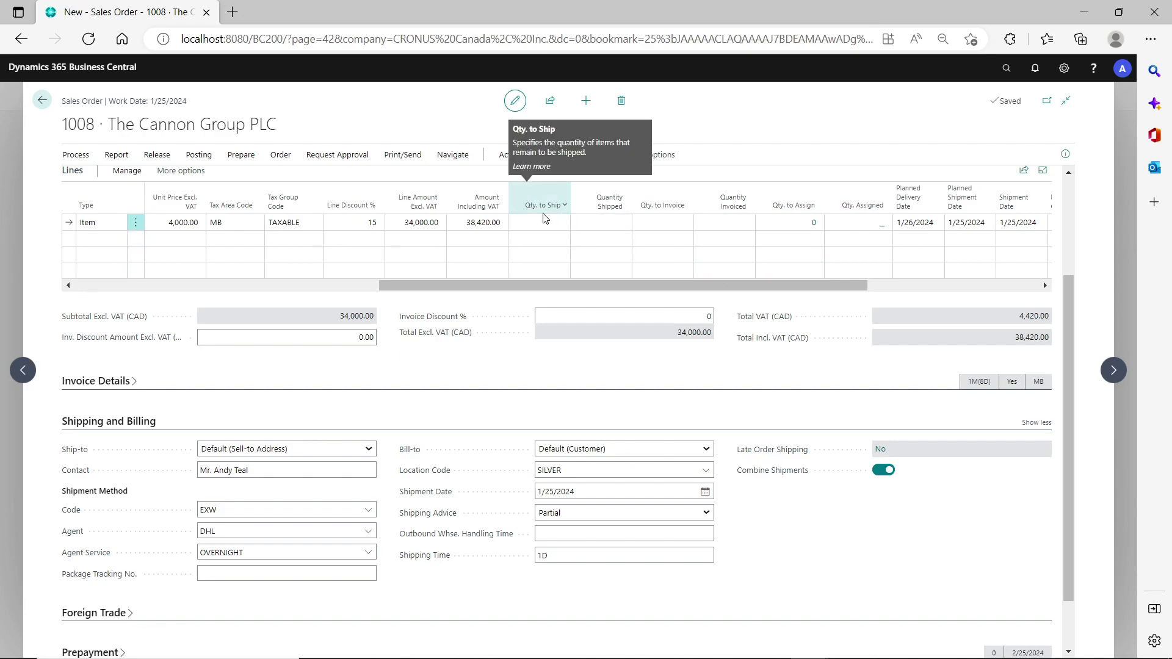
click(565, 225)
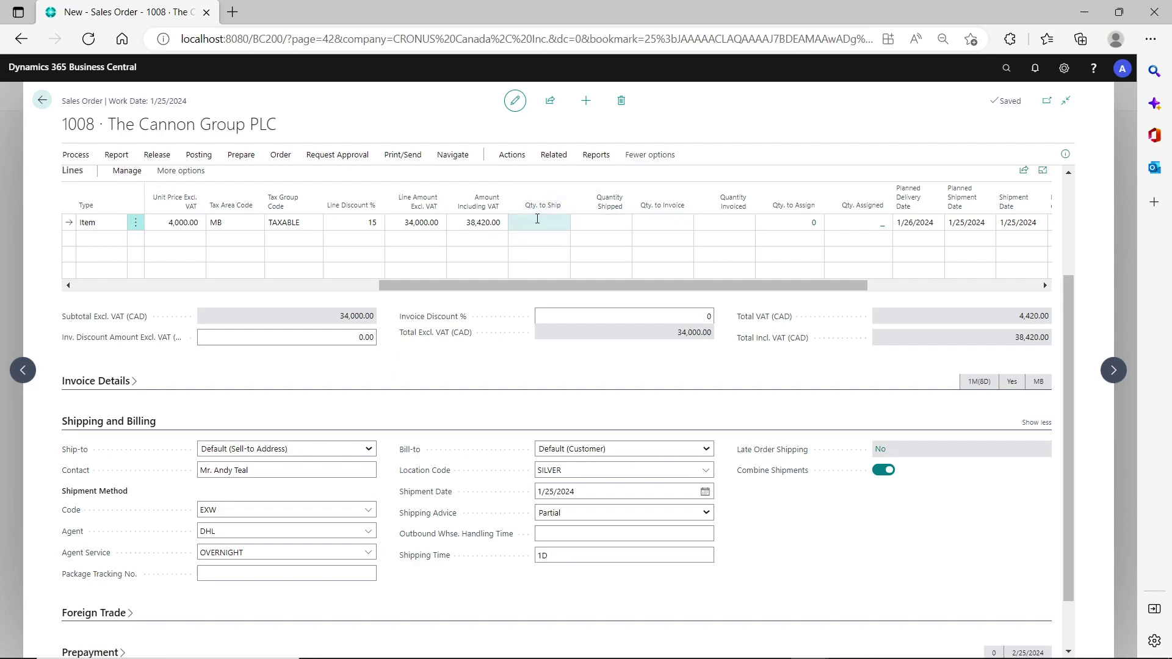
click(556, 218)
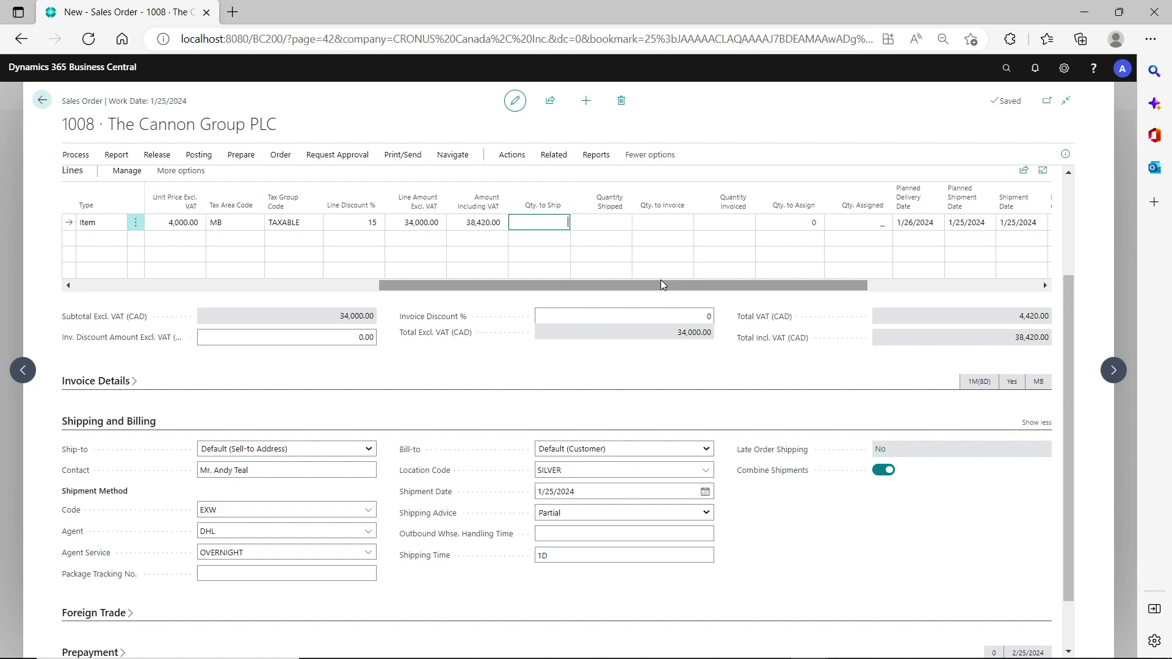
drag(646, 285, 390, 287)
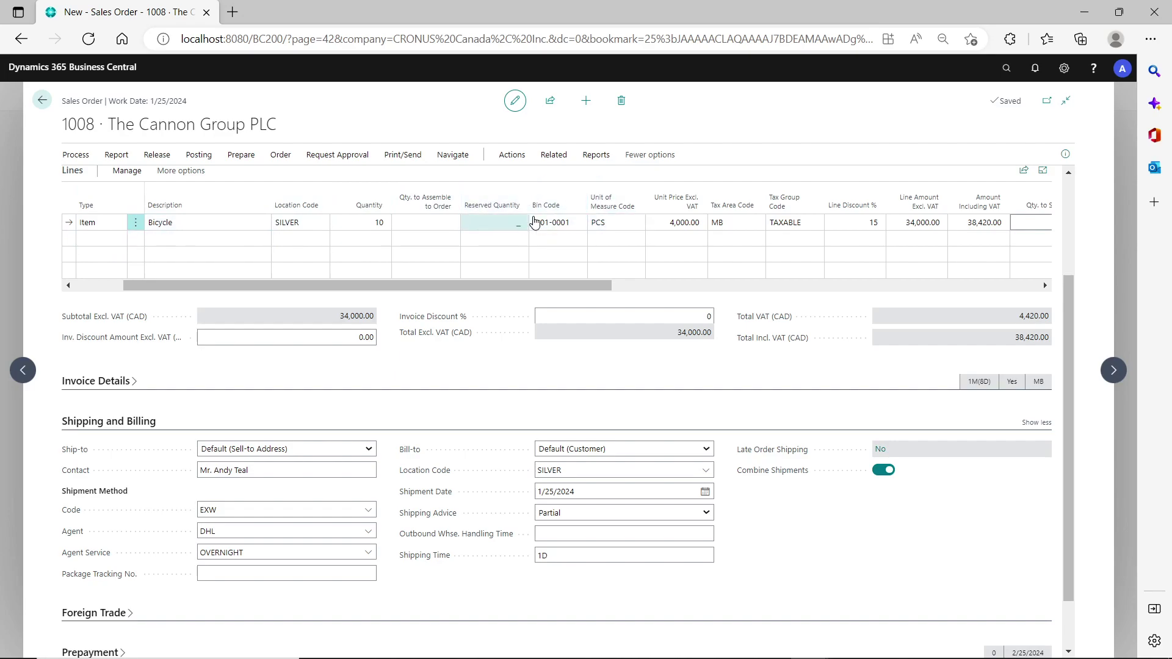
Look up the Bin Contents for item 1000 in bin S-01-0001 and return to the sales order
click(1006, 68)
text(bin)
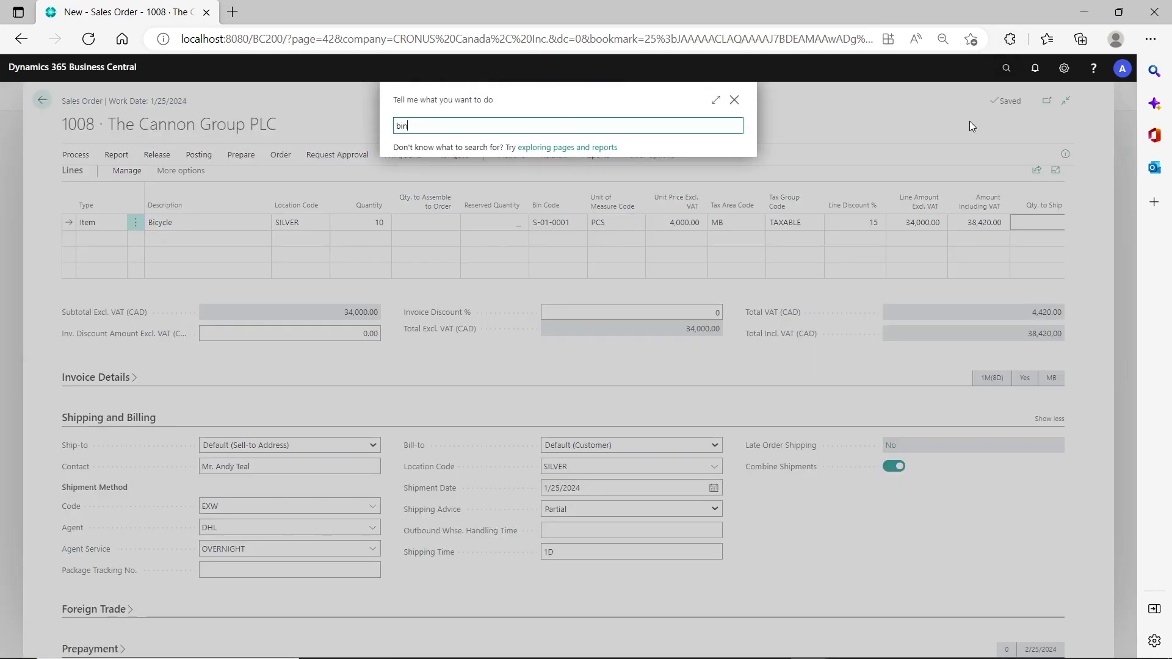
text( content)
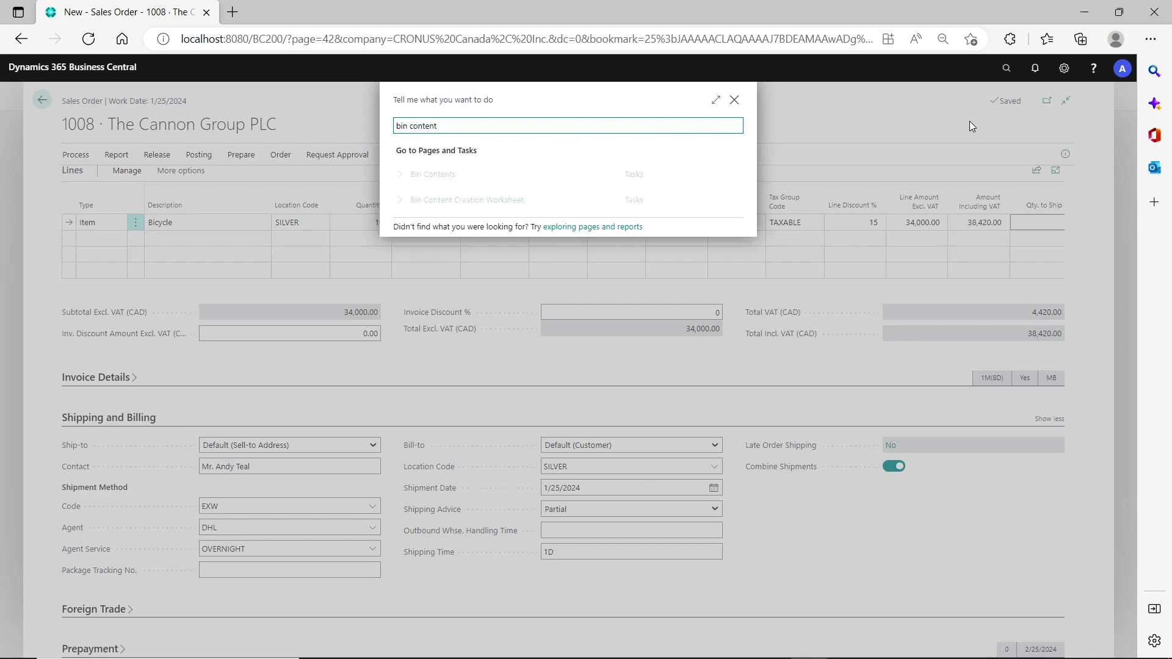
click(444, 176)
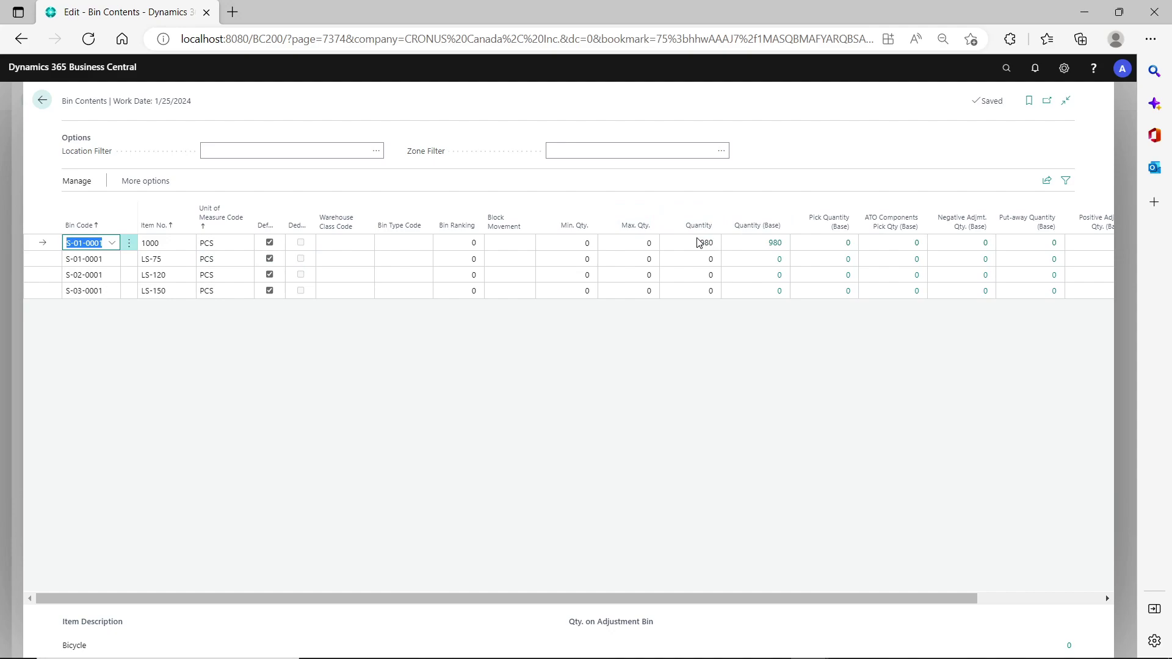
click(42, 100)
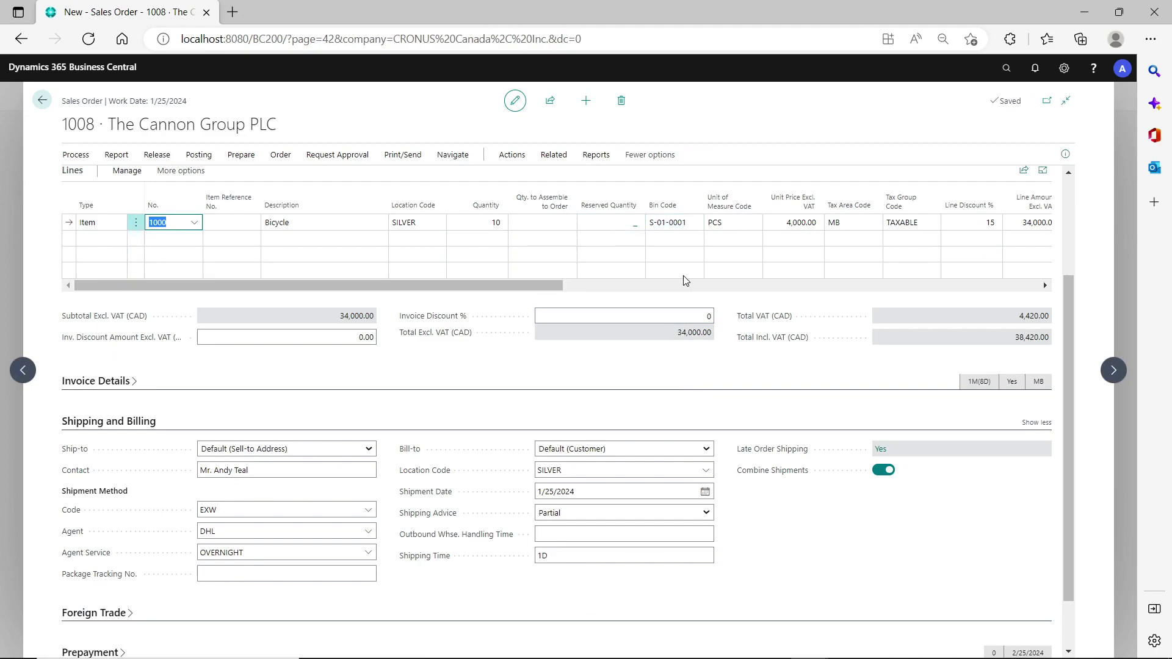
Check the Warehouse settings and Default Bin Selection on the SILVER location card and return to the sales order
click(1004, 70)
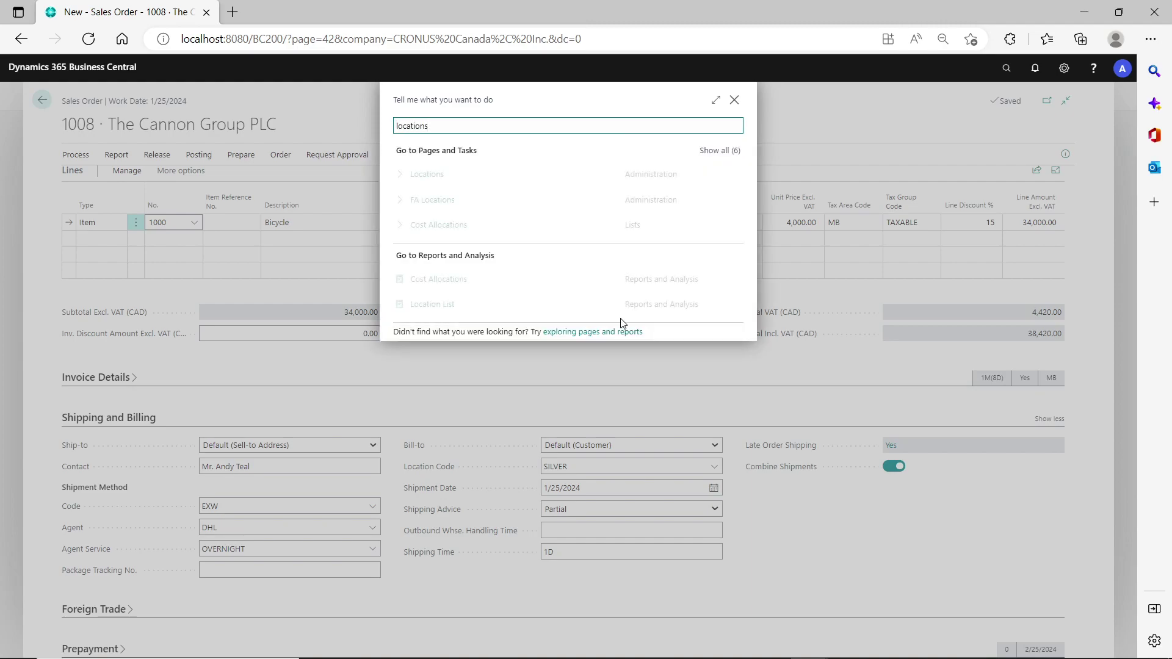
click(432, 174)
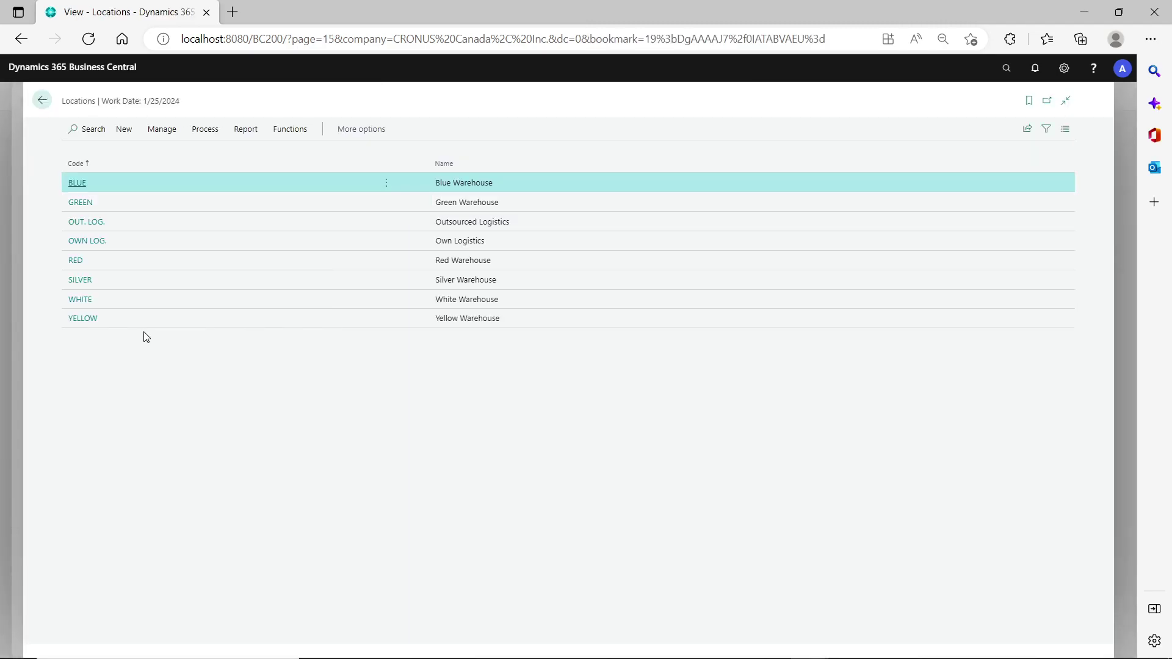
click(80, 280)
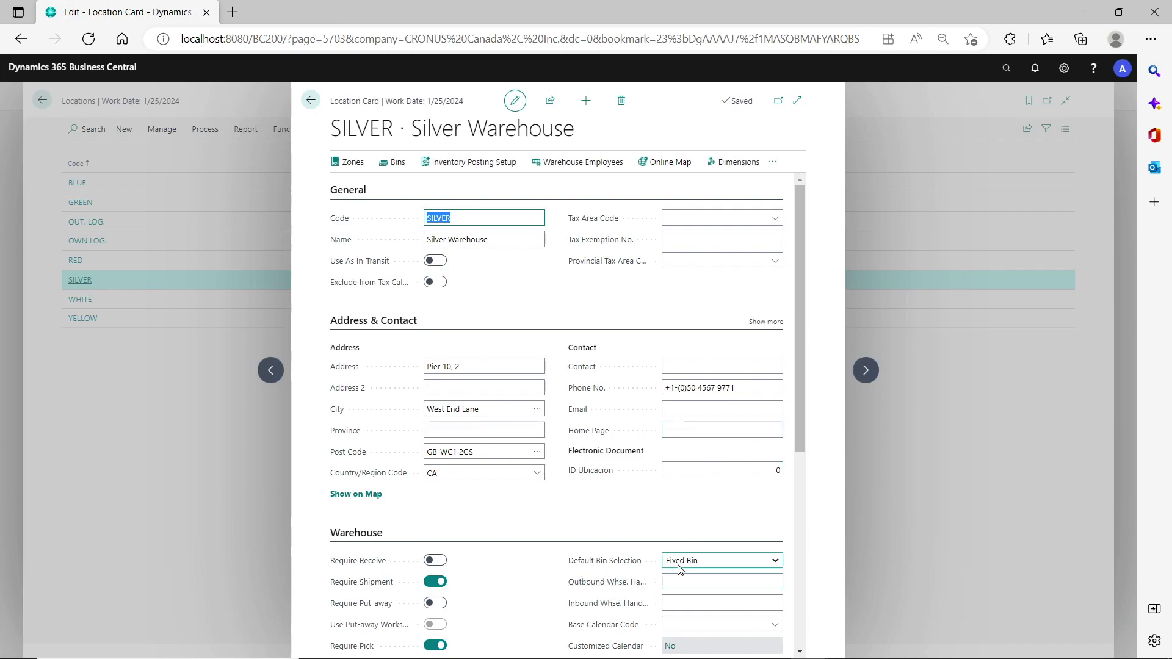
click(311, 110)
click(310, 100)
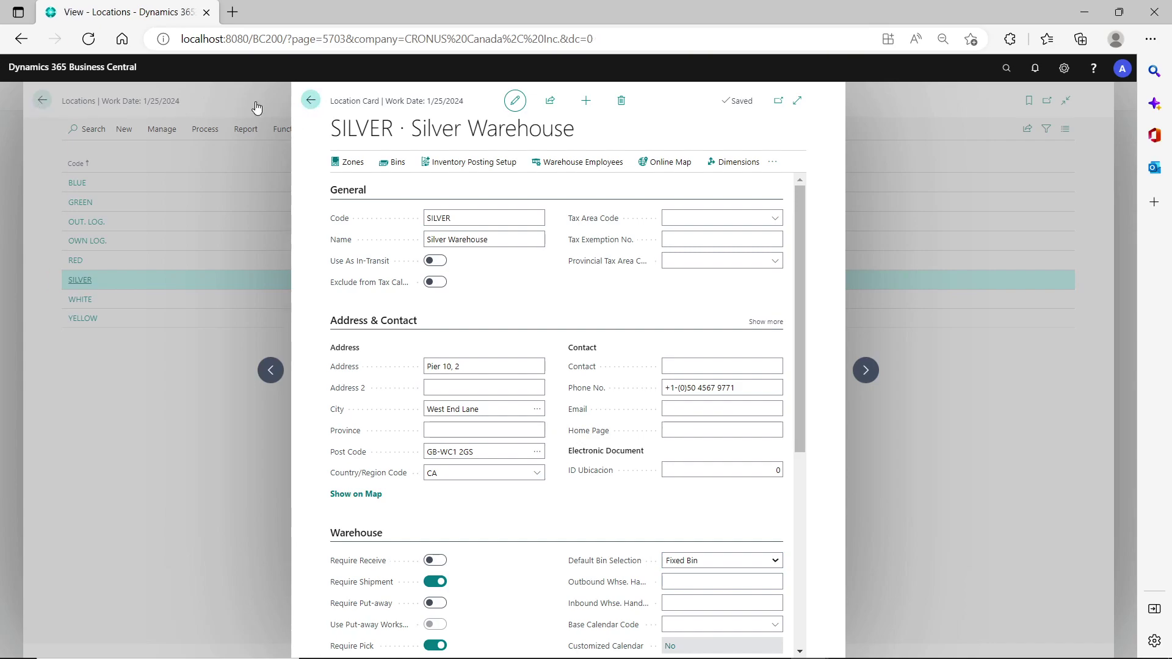
click(42, 100)
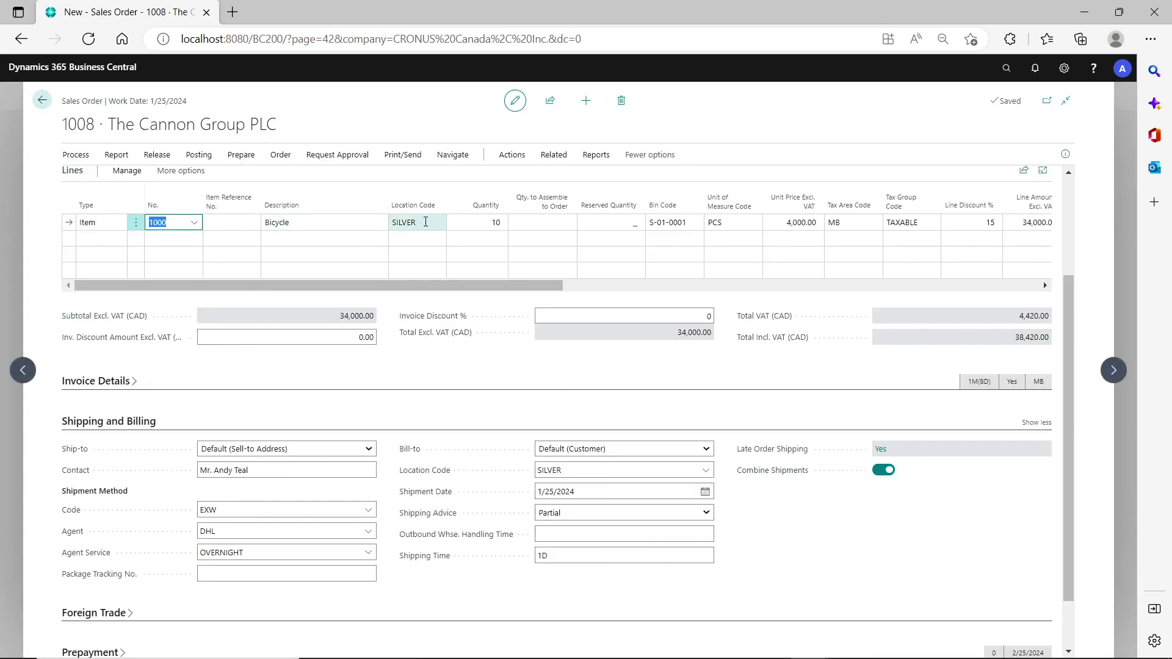
Set Qty. to Ship to 10 on the SILVER order's Bicycle line and acknowledge the warehouse shipment notice
drag(556, 284, 715, 282)
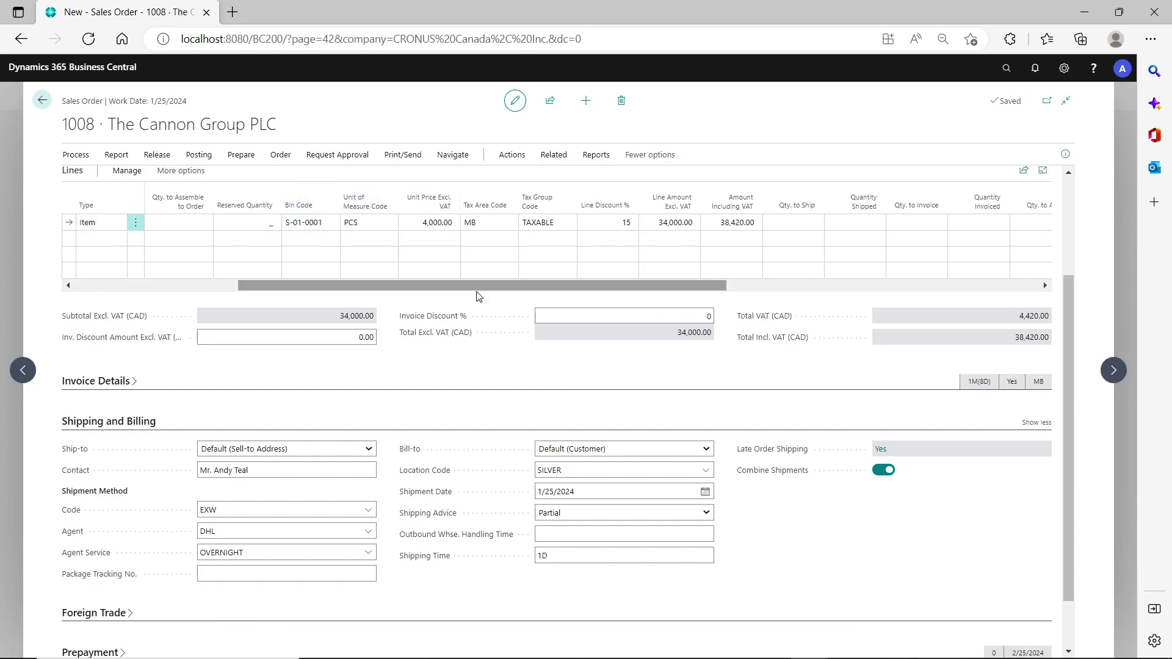
drag(481, 285, 648, 284)
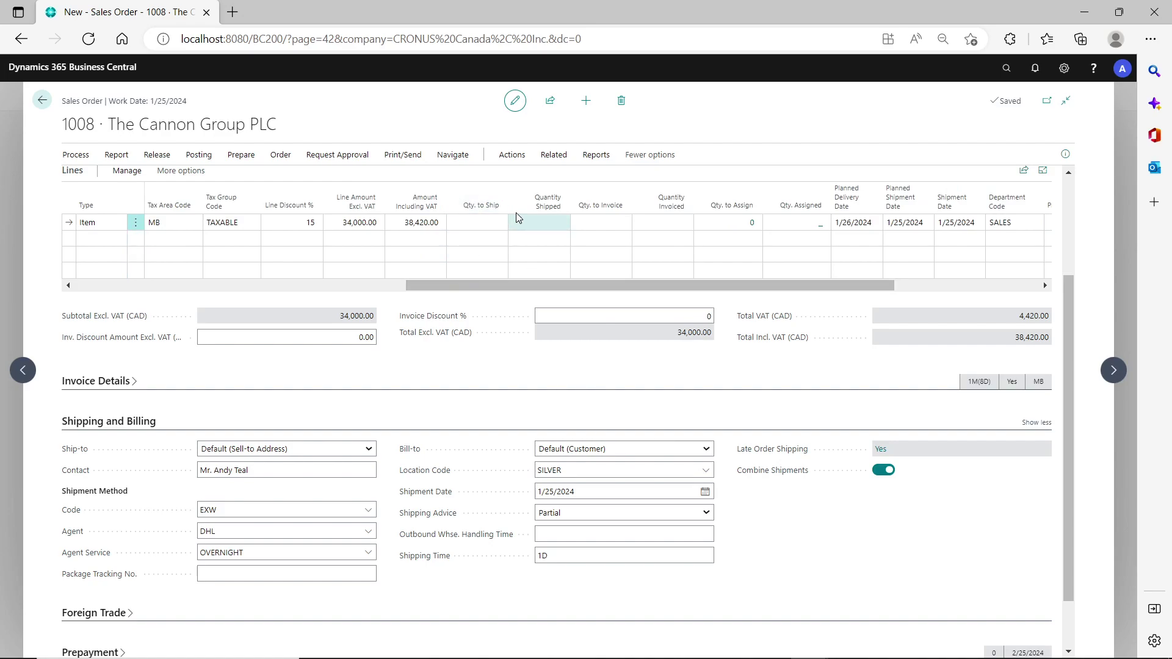
click(485, 222)
text(10)
key(Tab)
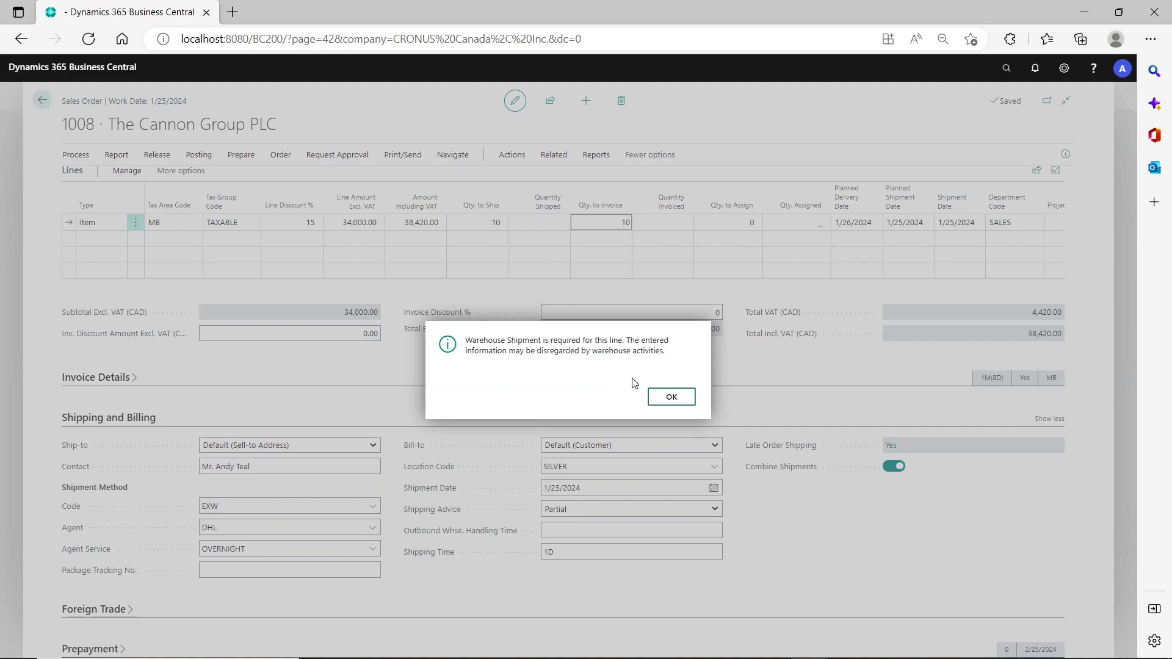
click(673, 396)
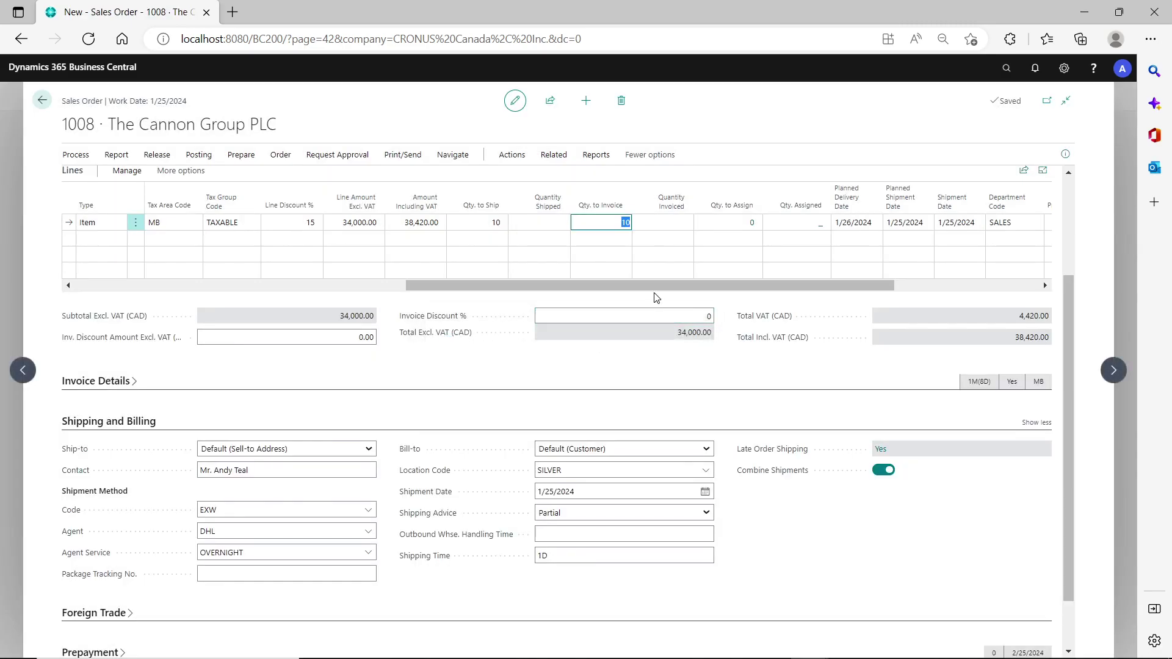
Review the location, bin code, Qty. to Ship and Qty. to Invoice on the SILVER order's Bicycle line
drag(650, 283, 79, 264)
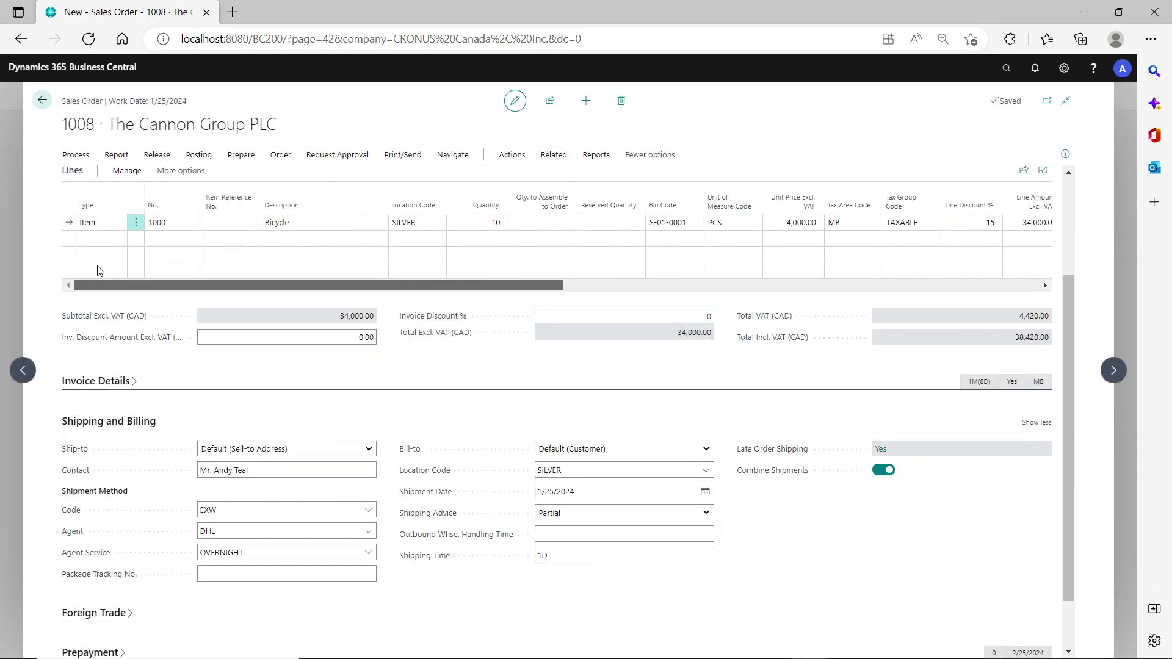
drag(323, 281, 439, 276)
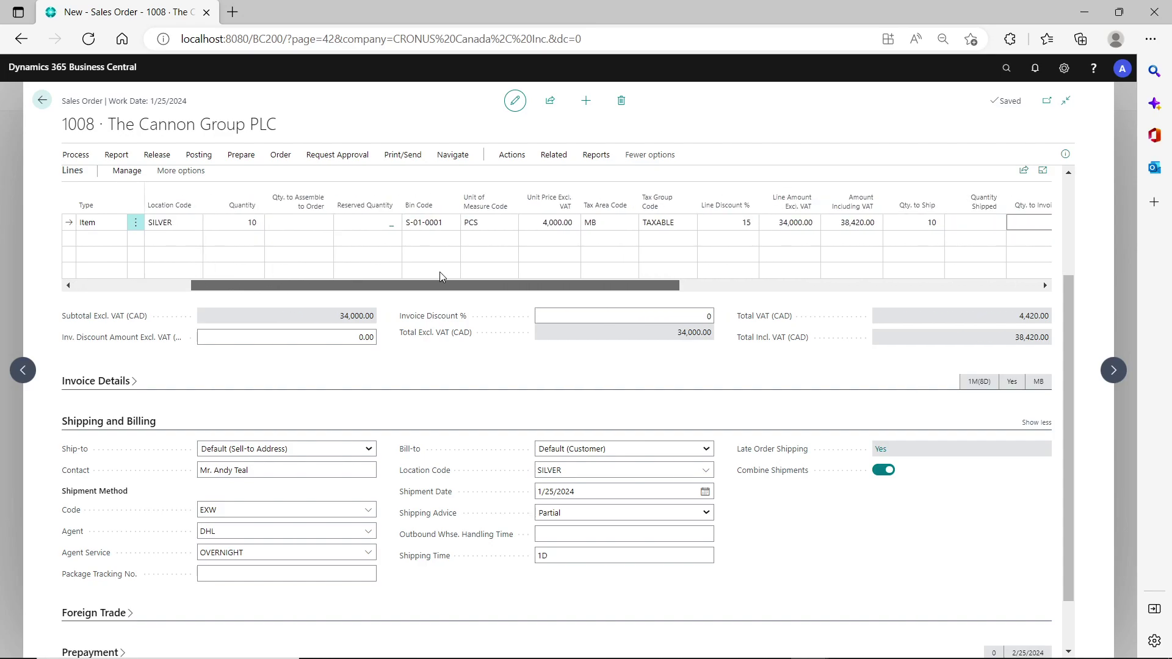
drag(439, 272, 523, 274)
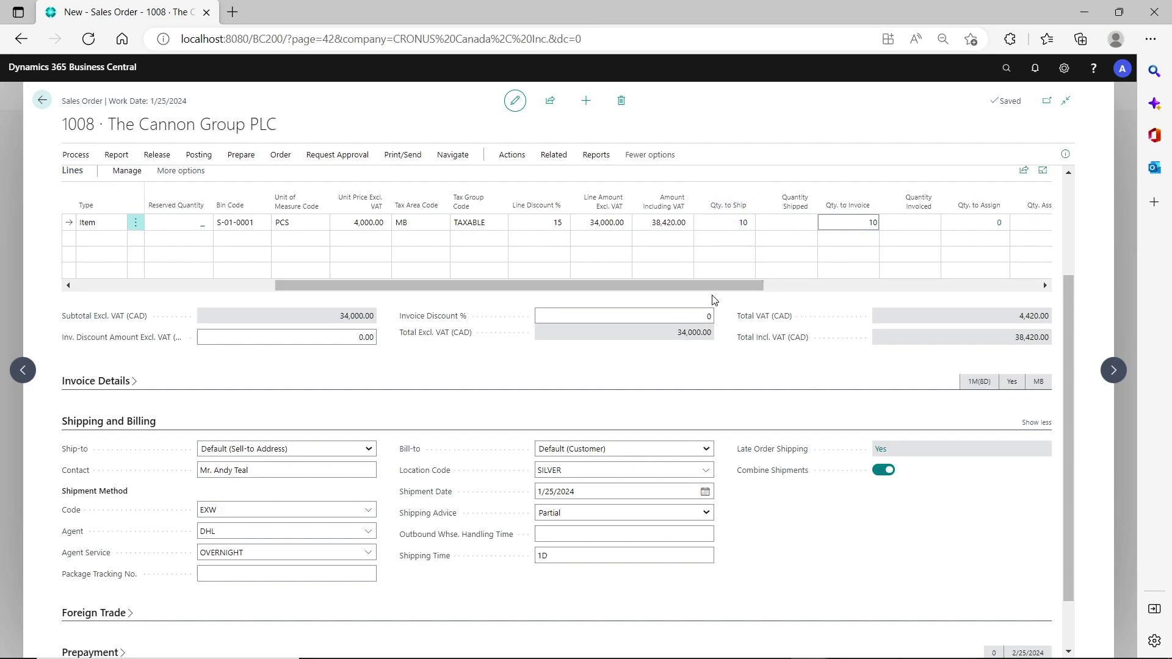
drag(711, 286, 506, 279)
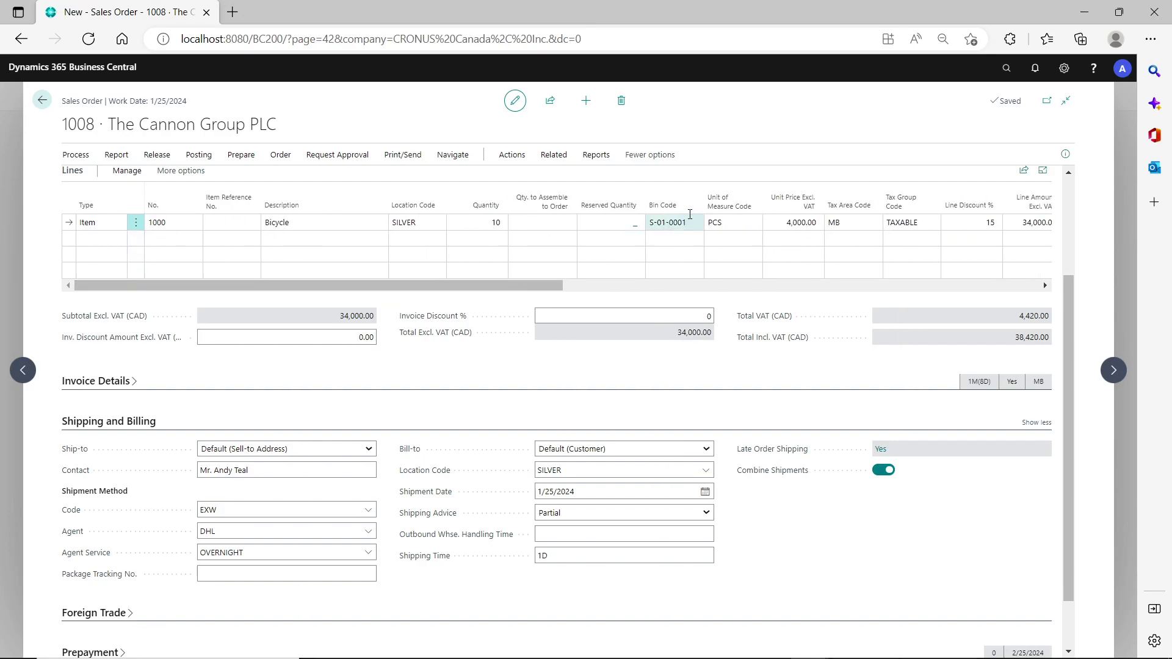
Post the SILVER sales order for The Cannon Group PLC using the Ship option only
click(194, 161)
click(77, 181)
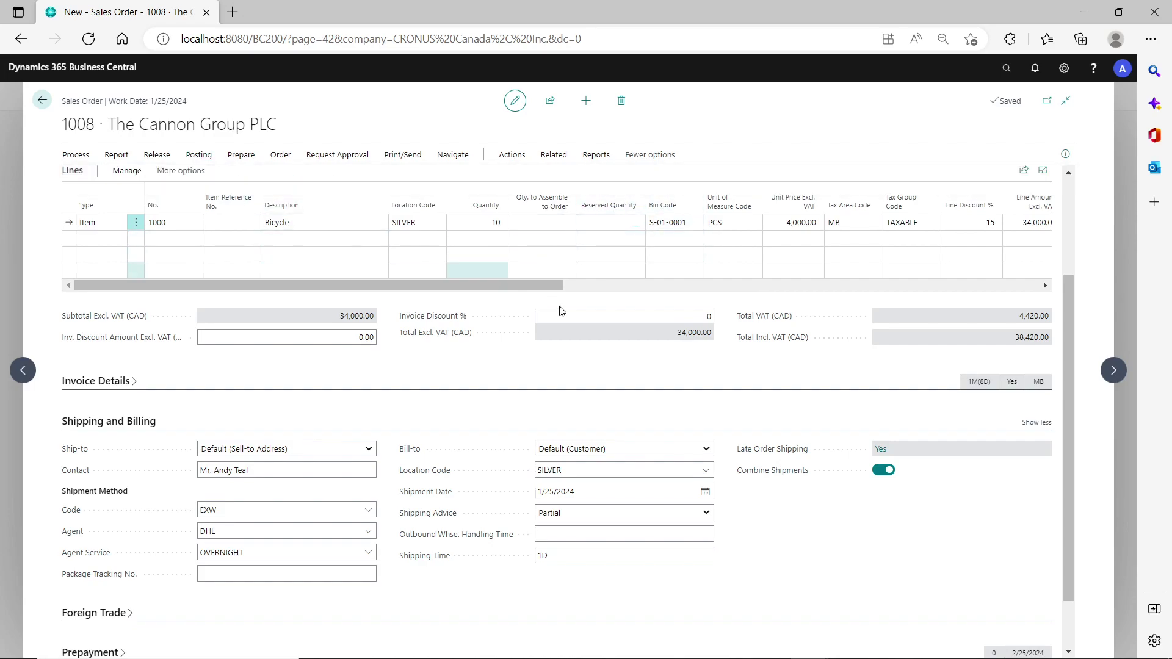
click(465, 337)
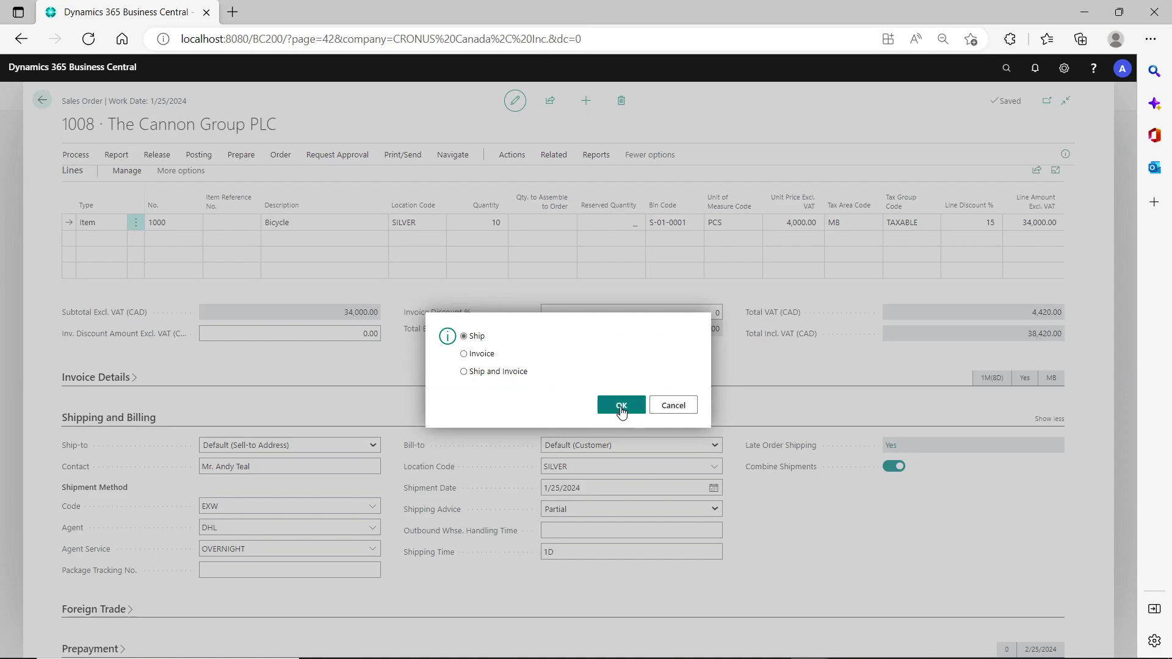
click(621, 407)
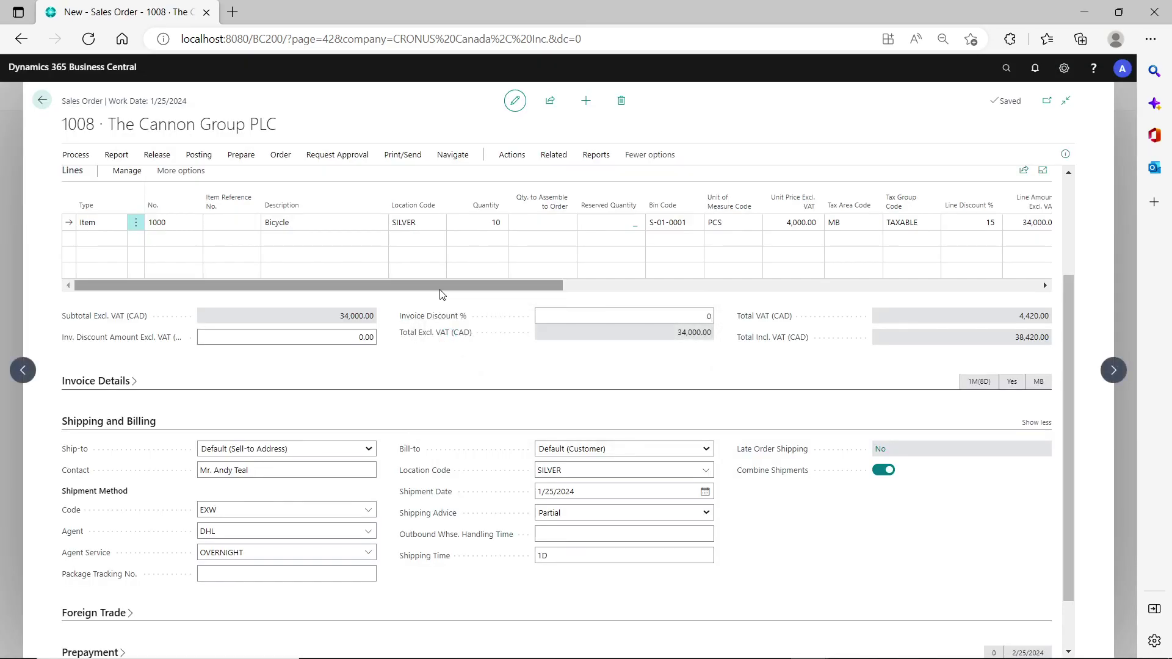
Check the shipped and to-invoice quantities on the SILVER order's Bicycle line and return to the Sales Orders list
click(685, 244)
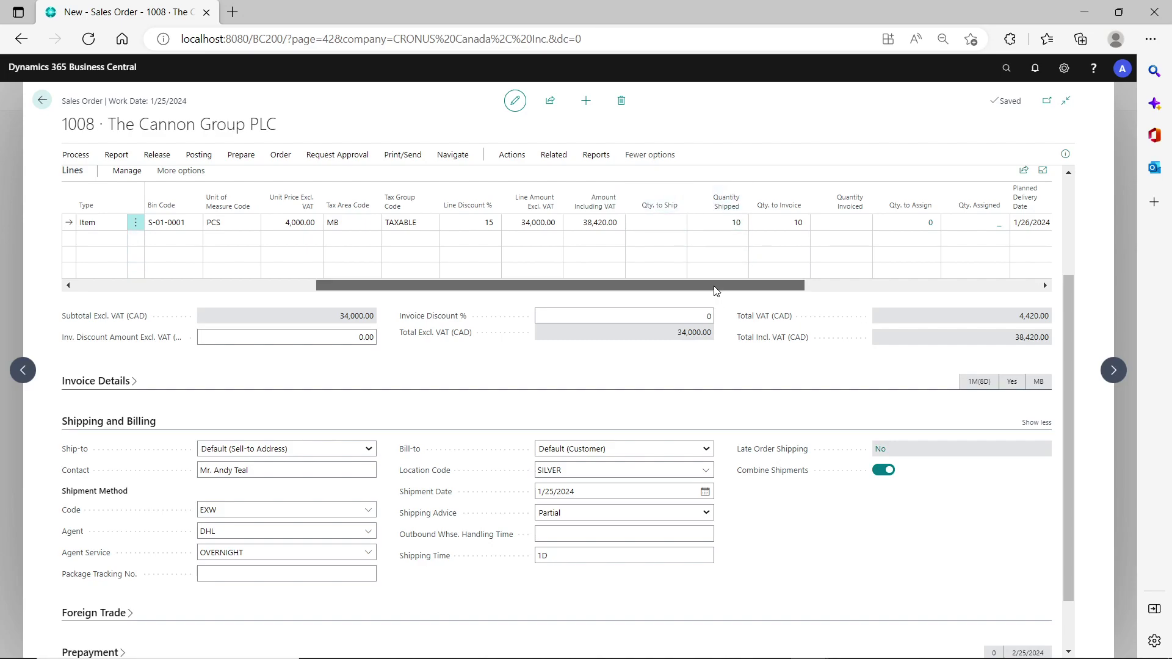
drag(714, 287, 234, 298)
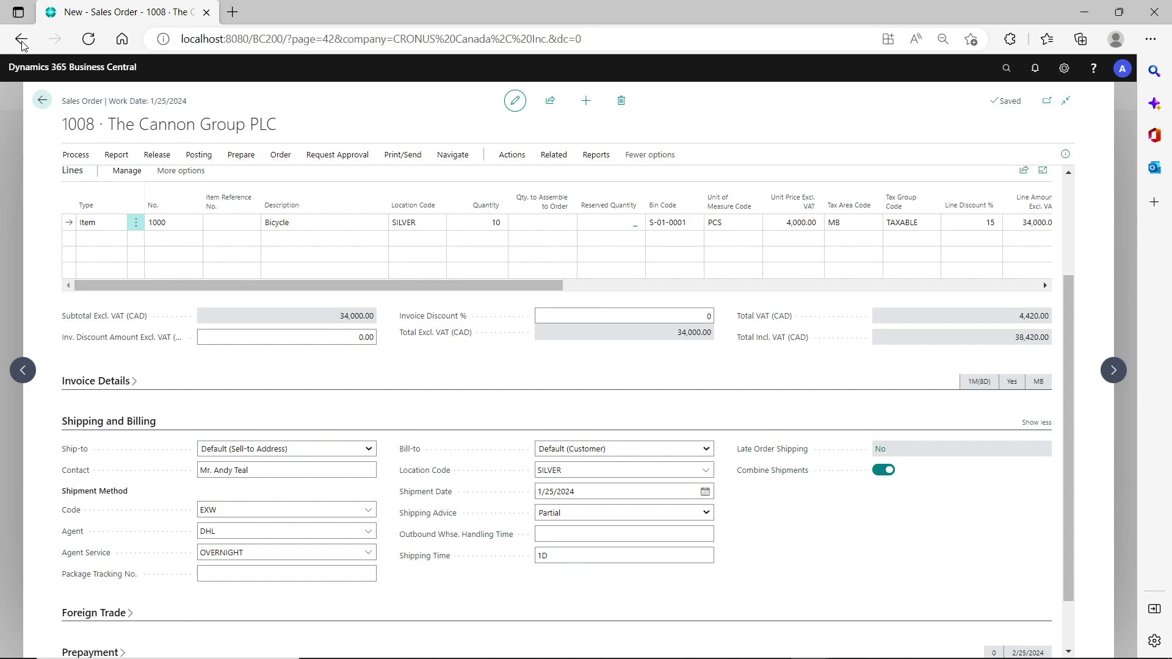
click(41, 100)
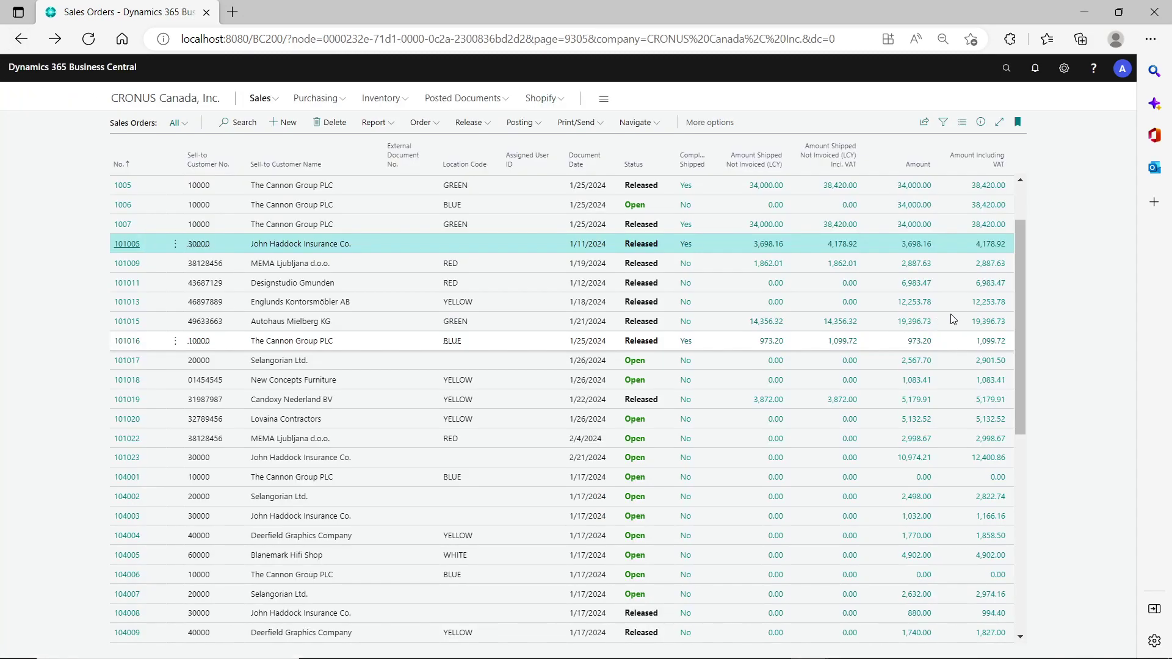